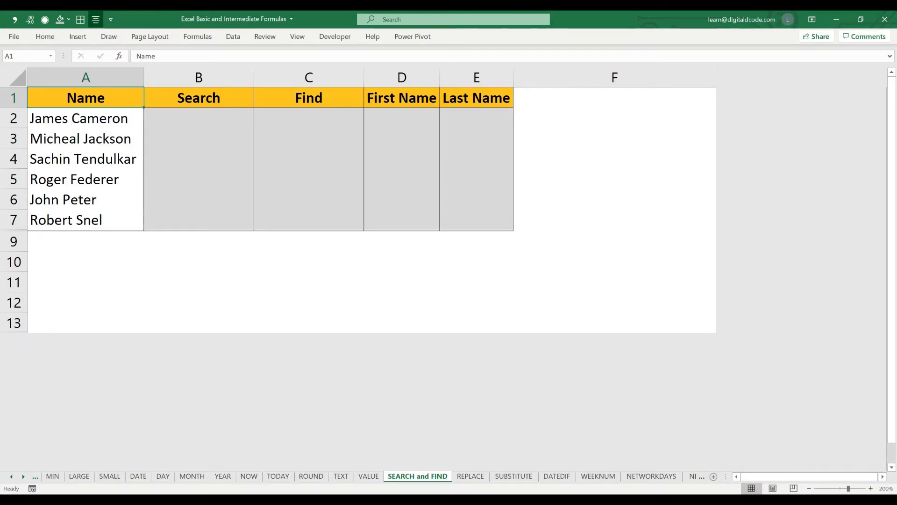
{"action": "left_click_drag", "start_coordinate": [198, 98], "coordinate": [199, 220]}
{"action": "left_click_drag", "start_coordinate": [309, 97], "coordinate": [308, 219]}
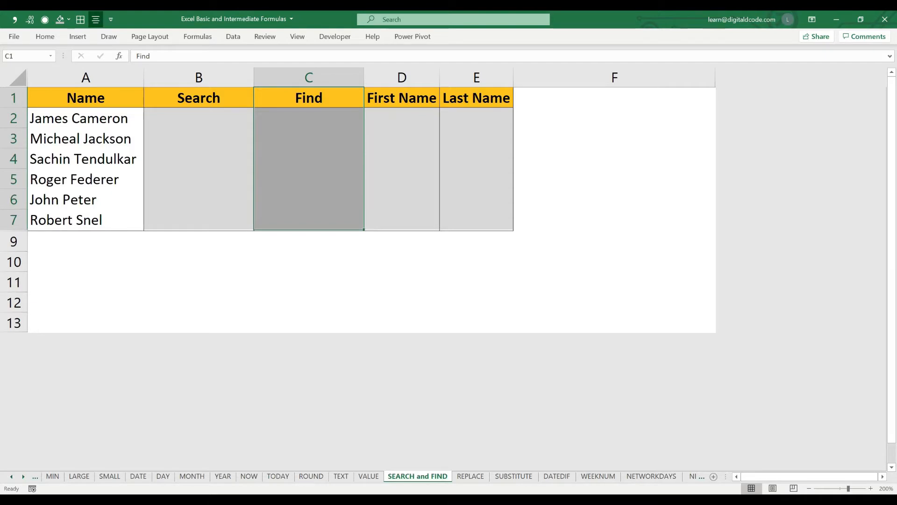
{"action": "left_click_drag", "start_coordinate": [85, 97], "coordinate": [85, 220]}
- Enter a SEARCH formula in B2 that looks for the lowercase surname from A6 within A2, starting at character 1
{"action": "left_click", "coordinate": [199, 119]}
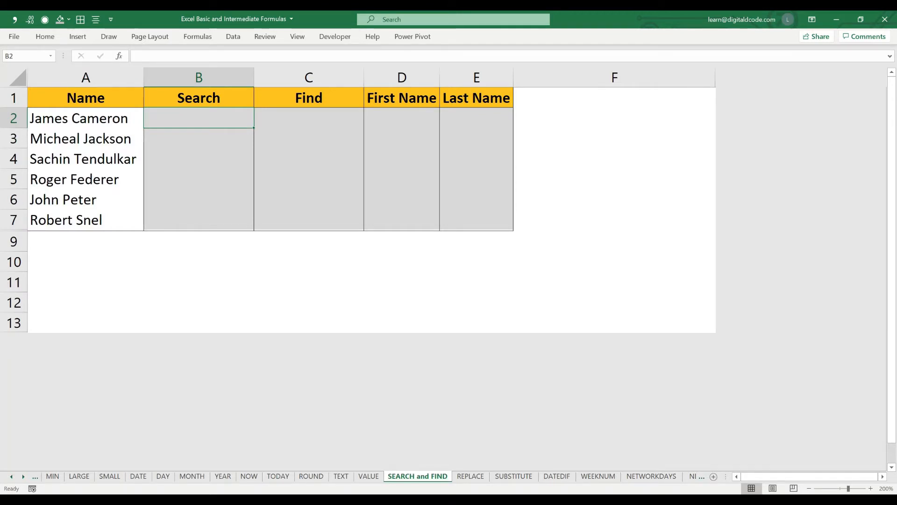
{"action": "type", "text": "=se"}
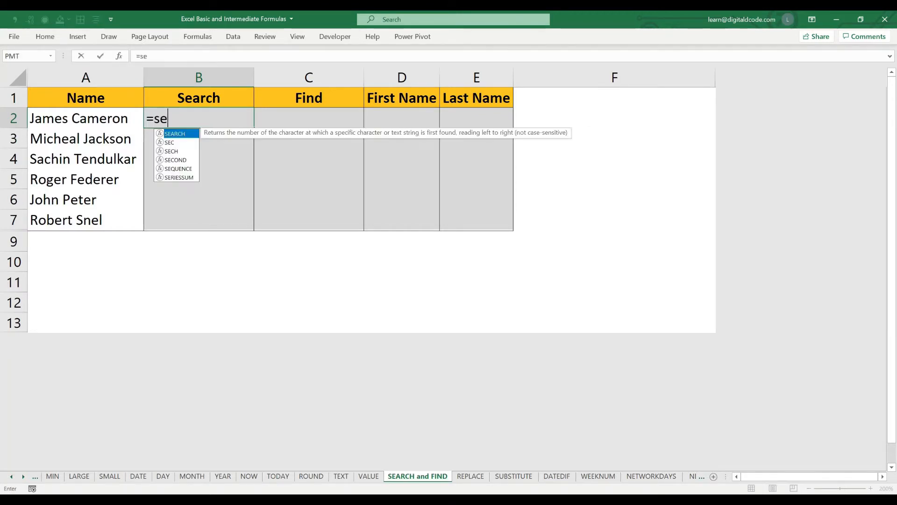
{"action": "key", "text": "Tab"}
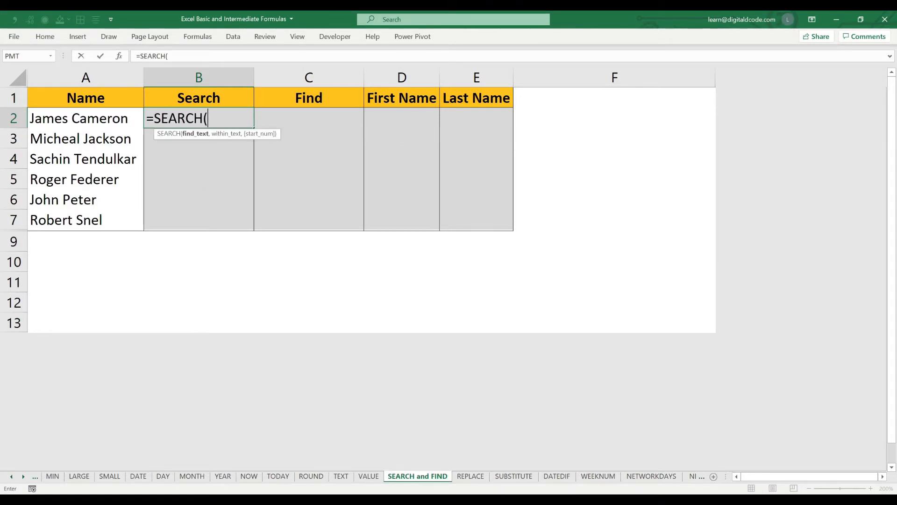
{"action": "type", "text": "\"peter\","}
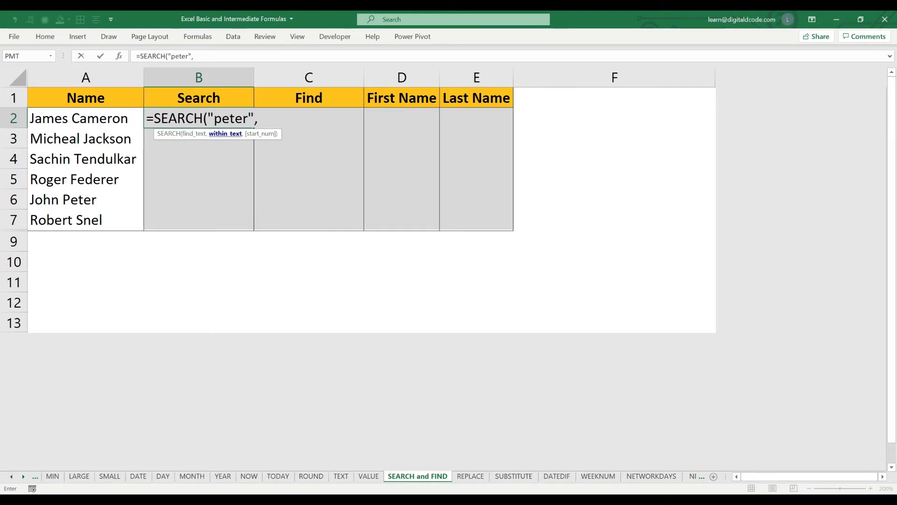
{"action": "key", "text": "Left"}
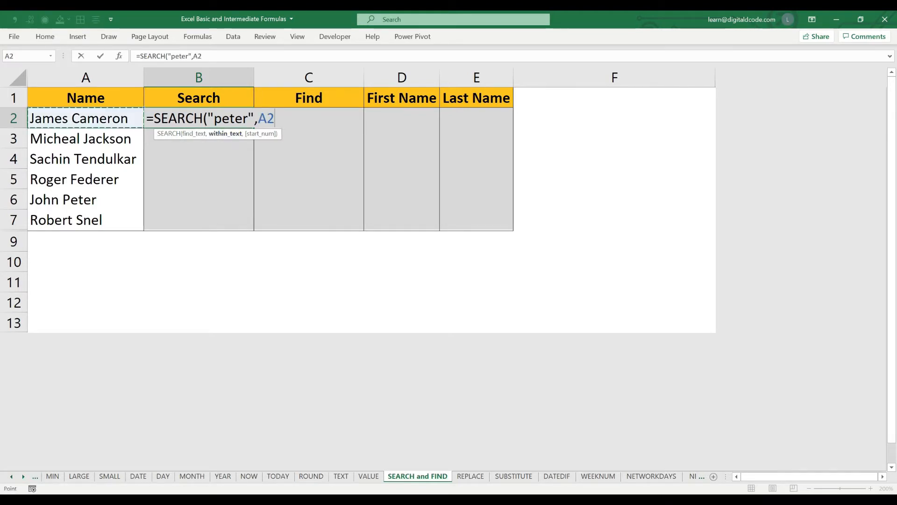
{"action": "type", "text": ","}
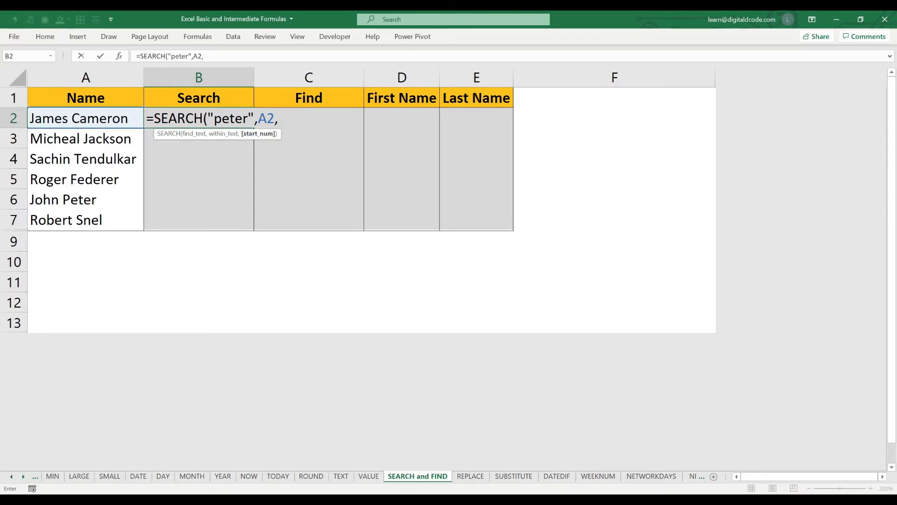
{"action": "type", "text": "1)"}
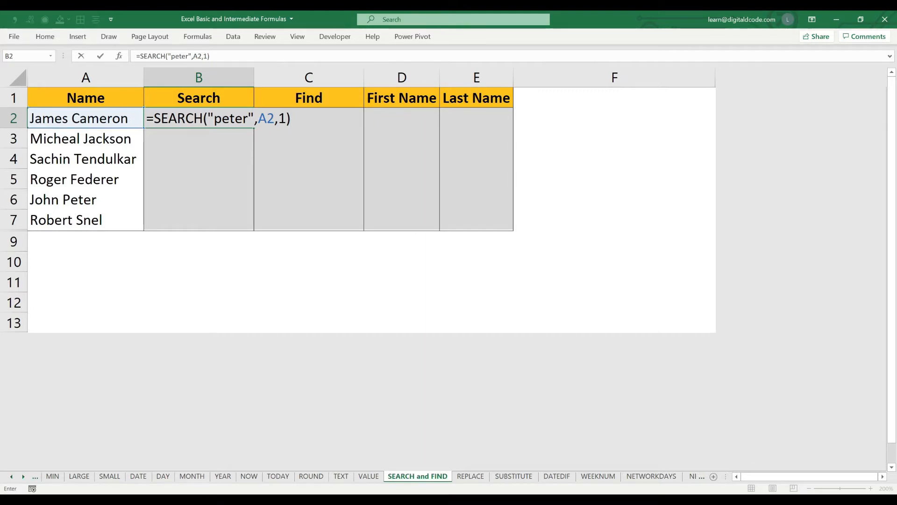
{"action": "key", "text": "Return"}
{"action": "key", "text": "Up"}
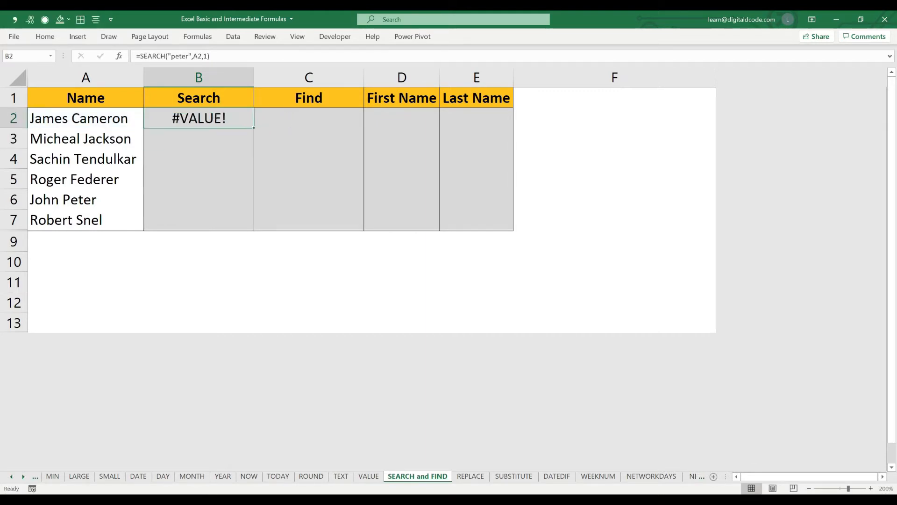
- Copy the SEARCH formula from B2 down through B7 and check the result in B6
{"action": "key", "text": "ctrl+c"}
{"action": "key", "text": "shift+Down"}
{"action": "key", "text": "shift+Down"}
{"action": "key", "text": "shift+Down"}
{"action": "key", "text": "shift+Down"}
{"action": "key", "text": "shift+Down"}
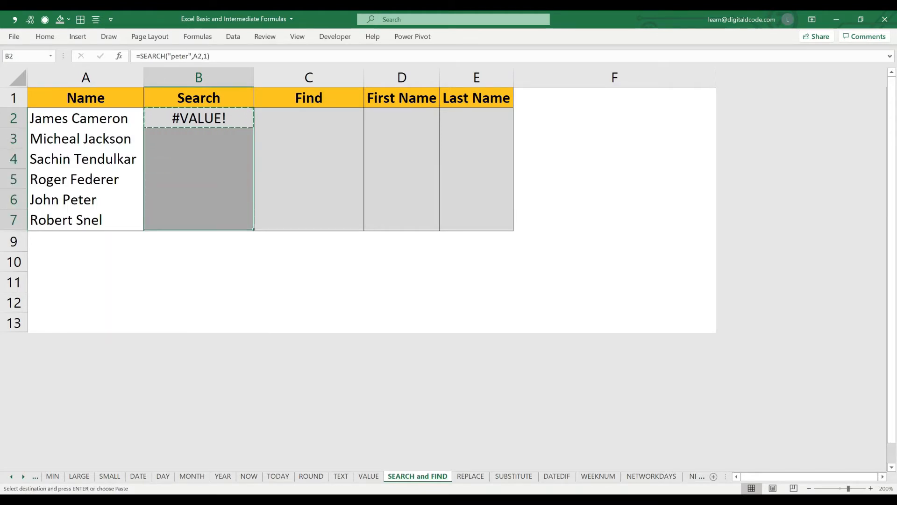
{"action": "key", "text": "ctrl+v"}
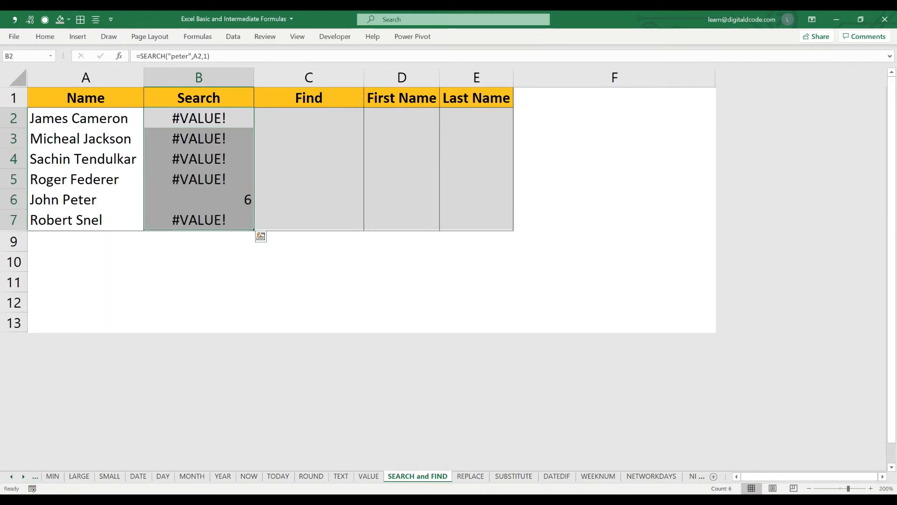
{"action": "left_click", "coordinate": [199, 199]}
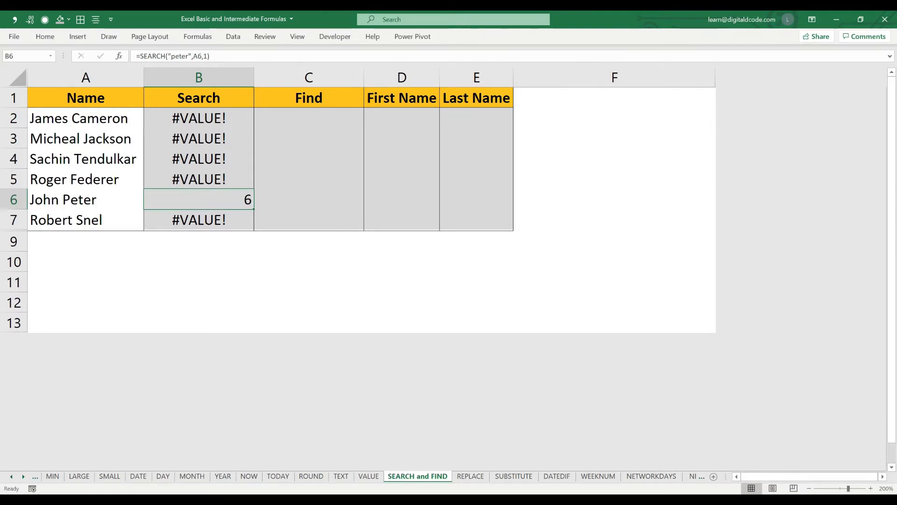
- Enter a FIND formula in C2 that looks for the first name from A5 in lowercase within A2, starting at character 1
{"action": "left_click", "coordinate": [309, 118]}
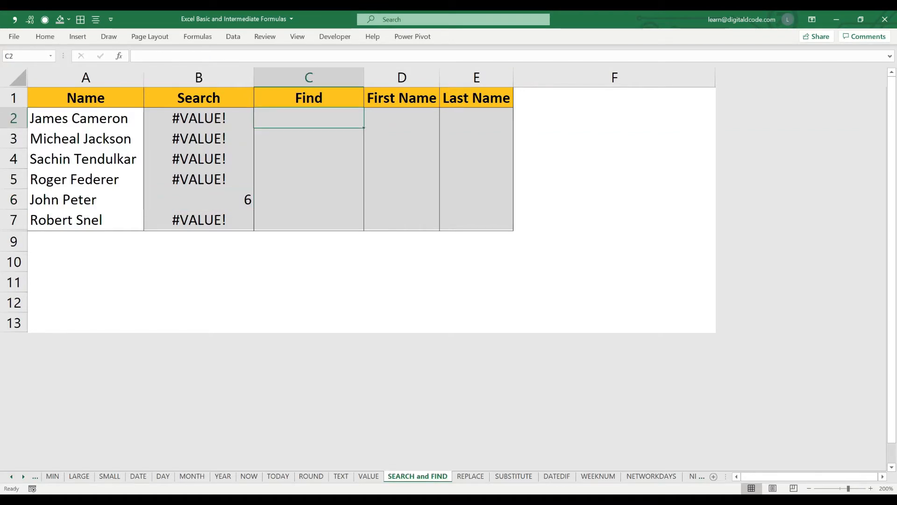
{"action": "type", "text": "="}
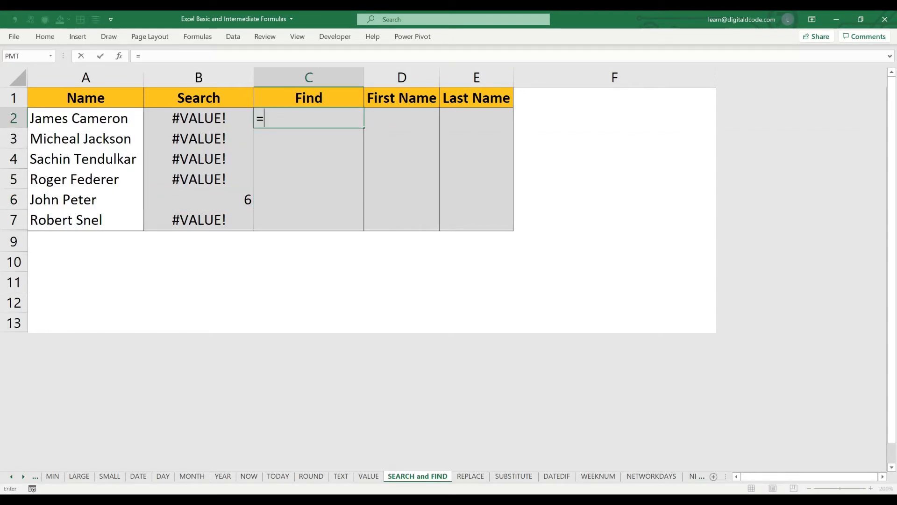
{"action": "type", "text": "fin"}
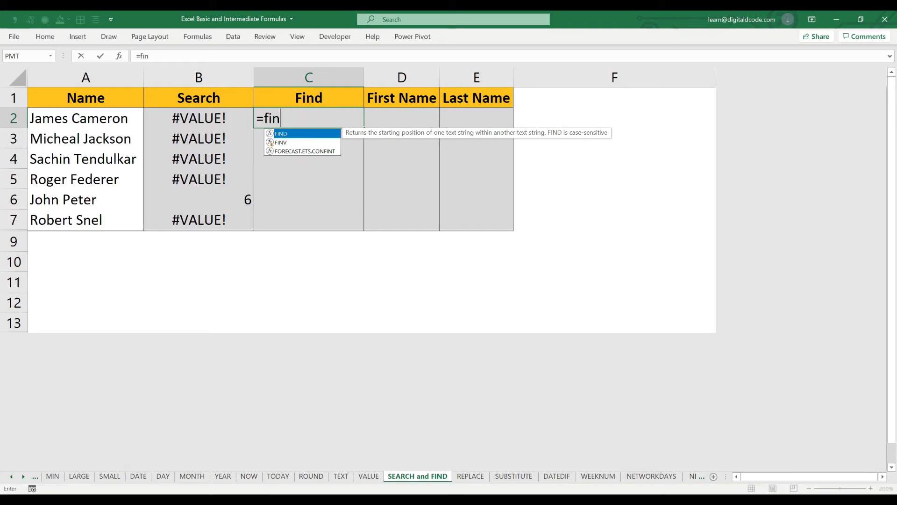
{"action": "key", "text": "Tab"}
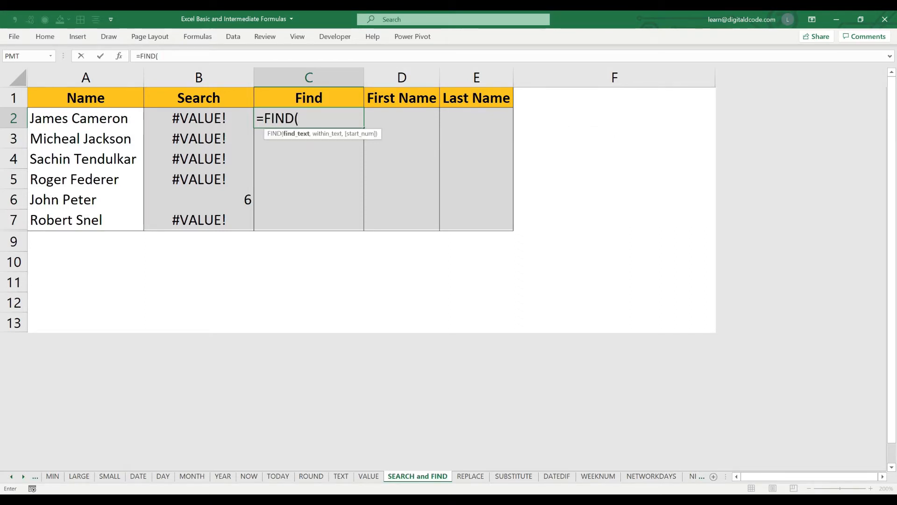
{"action": "type", "text": "\"roger\","}
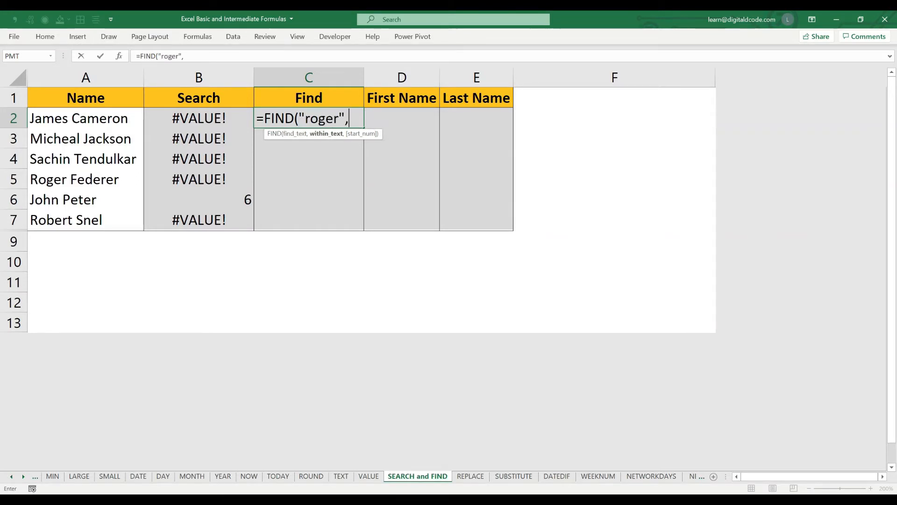
{"action": "left_click", "coordinate": [86, 119]}
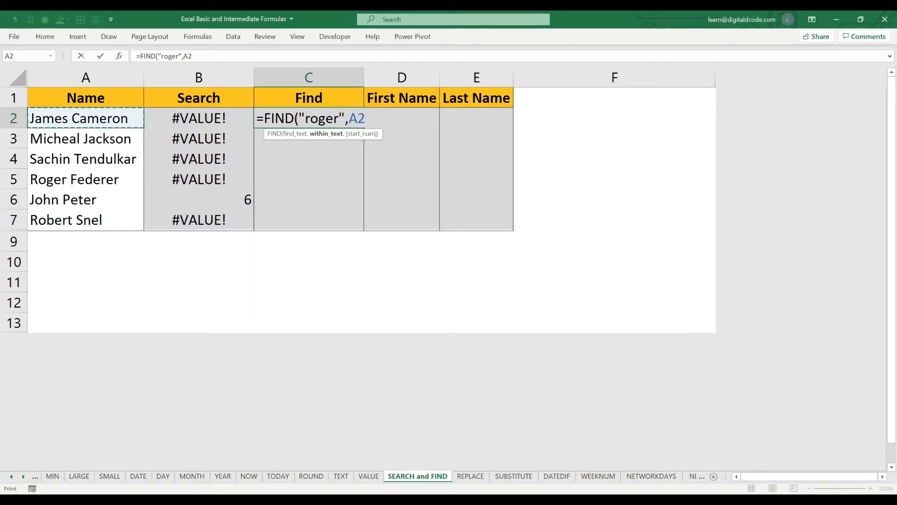
{"action": "type", "text": ","}
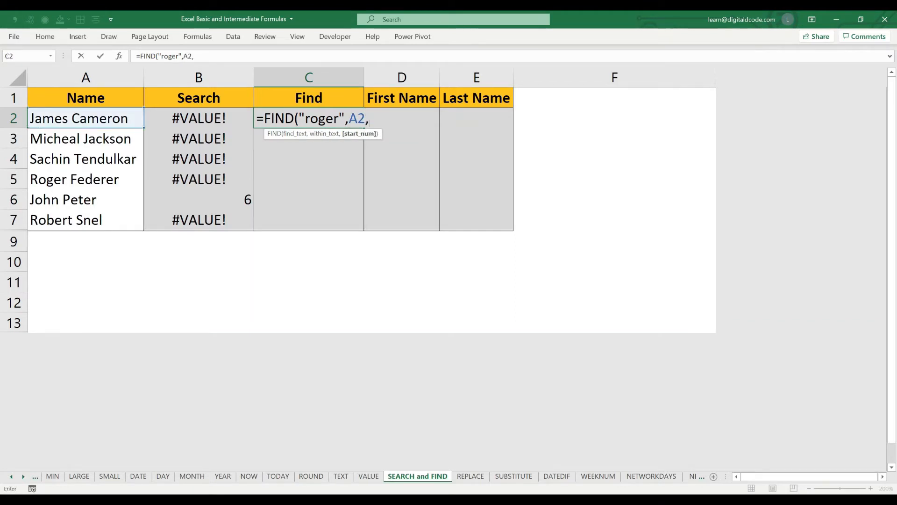
{"action": "type", "text": "1"}
{"action": "key", "text": "Return"}
{"action": "key", "text": "Up"}
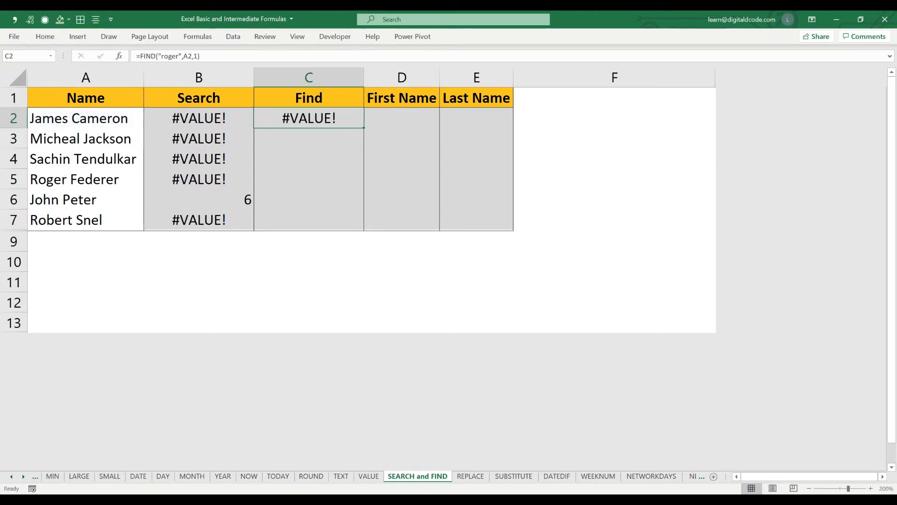
- Copy the FIND formula from C2 down through C7 and compare C5 with the name in A5
{"action": "key", "text": "ctrl+c"}
{"action": "key", "text": "shift+Down"}
{"action": "key", "text": "shift+Down"}
{"action": "key", "text": "shift+Down"}
{"action": "key", "text": "shift+Down"}
{"action": "key", "text": "shift+Down"}
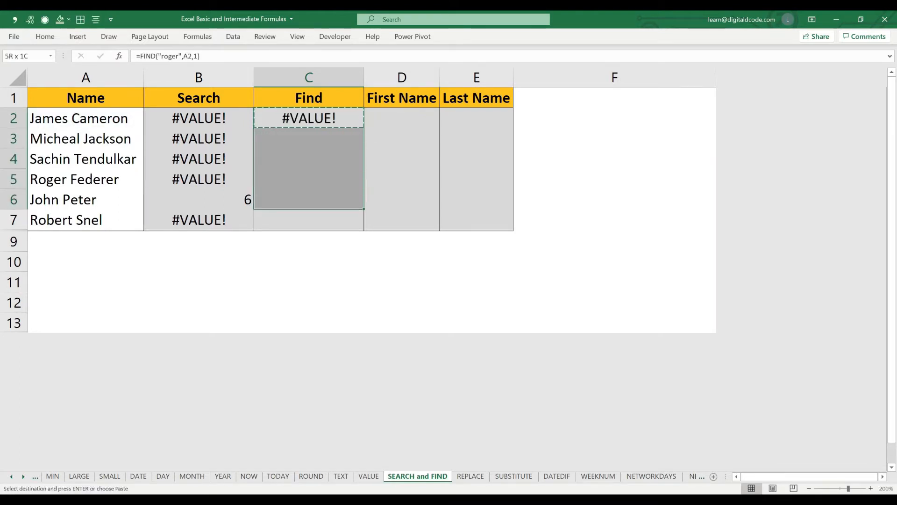
{"action": "key", "text": "ctrl+v"}
{"action": "key", "text": "Escape"}
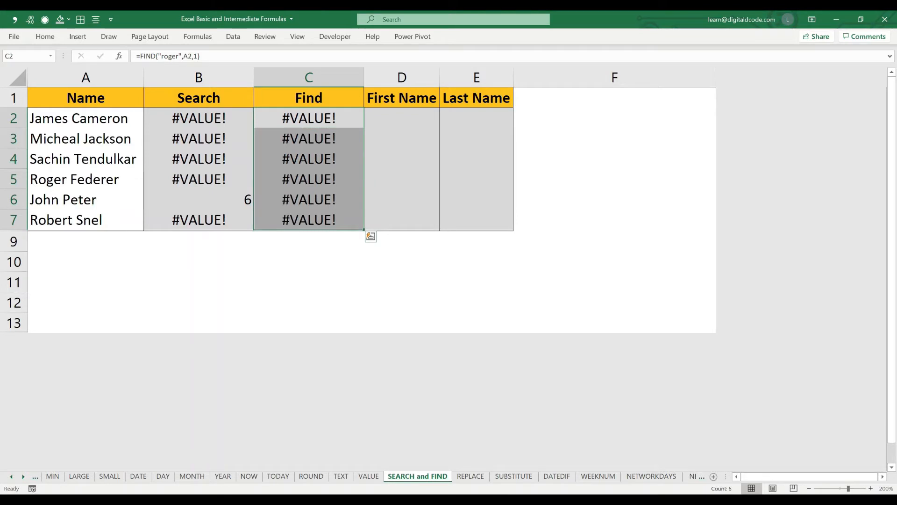
{"action": "left_click", "coordinate": [85, 180]}
{"action": "left_click", "coordinate": [309, 180]}
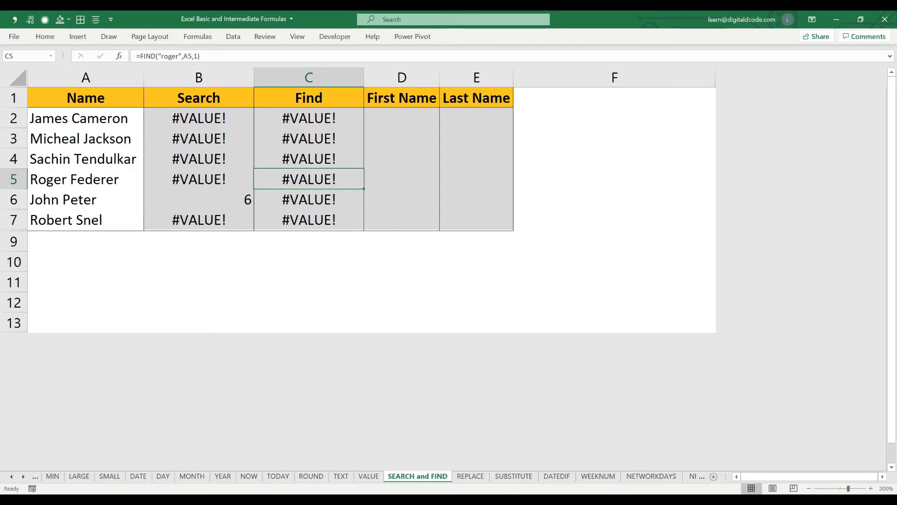
- Capitalize the first letter of the search text in C2's FIND formula and fill the corrected formula down through C7
{"action": "left_click", "coordinate": [308, 119]}
{"action": "left_click", "coordinate": [164, 56]}
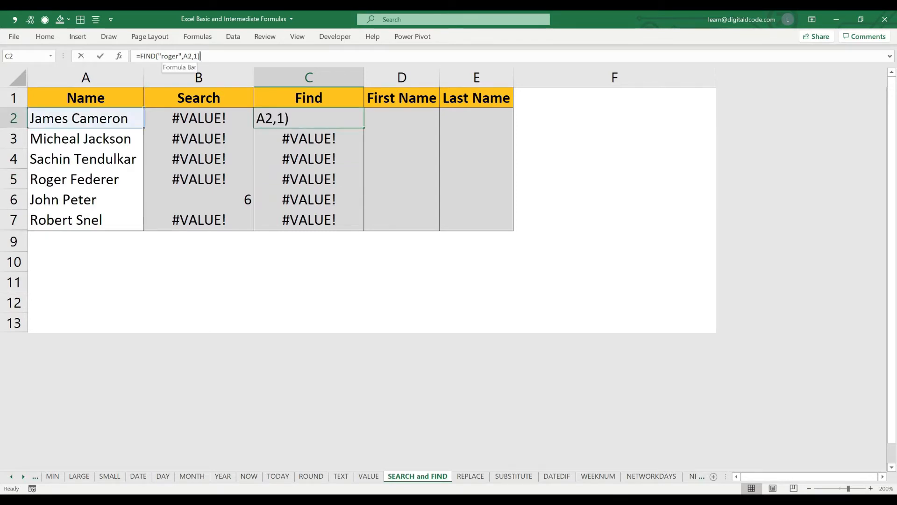
{"action": "key", "text": "BackSpace"}
{"action": "type", "text": "R"}
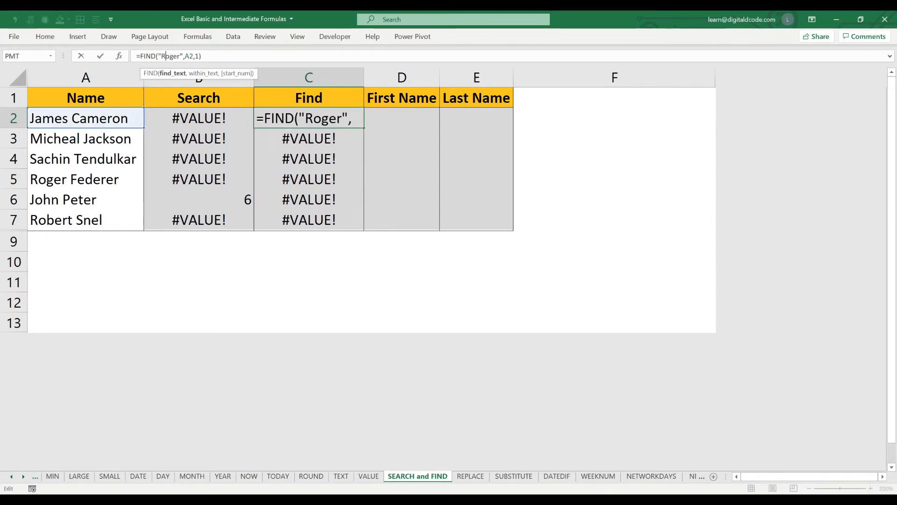
{"action": "key", "text": "ctrl+Return"}
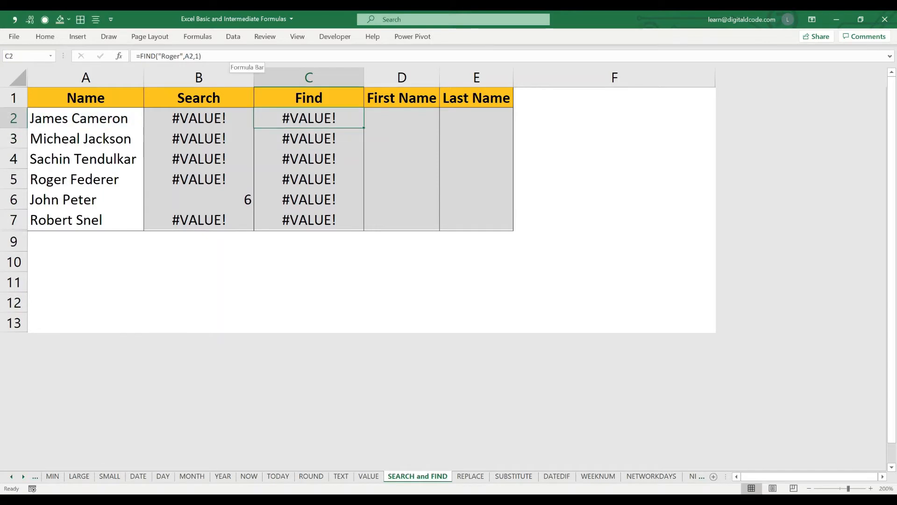
{"action": "left_click_drag", "start_coordinate": [364, 127], "coordinate": [364, 228]}
{"action": "left_click", "coordinate": [308, 179]}
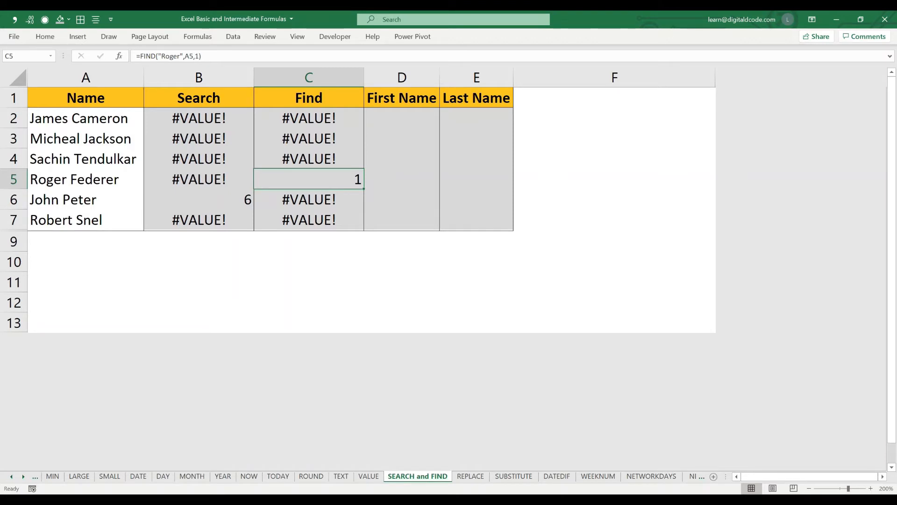
{"action": "left_click_drag", "start_coordinate": [402, 118], "coordinate": [402, 200]}
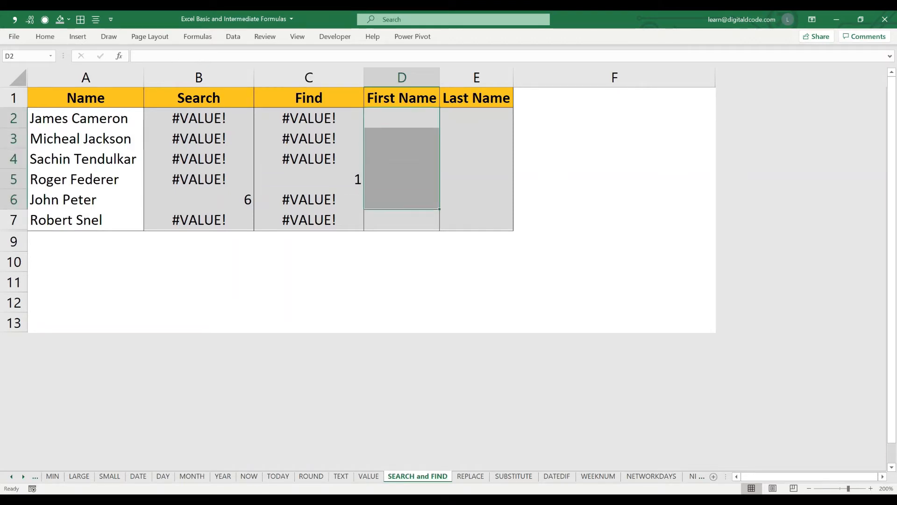
{"action": "left_click_drag", "start_coordinate": [476, 118], "coordinate": [477, 220]}
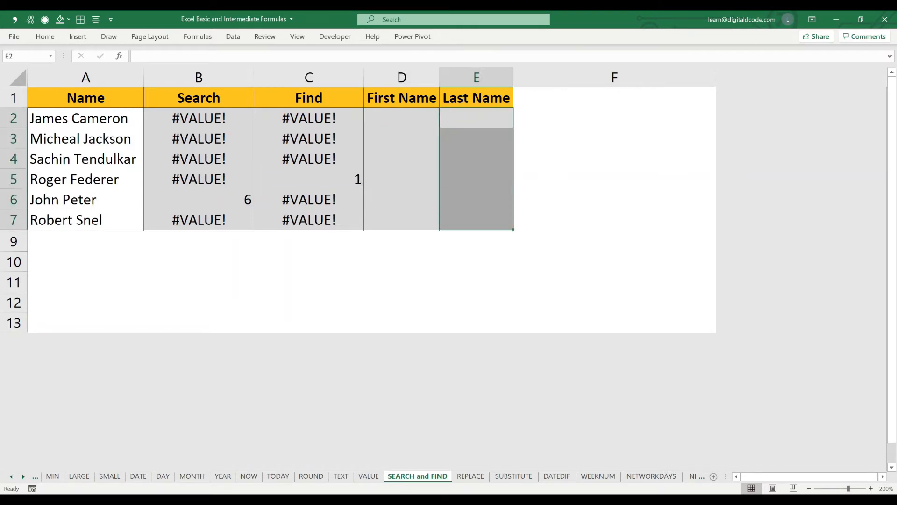
- Enter =LEFT(A2,5) in D2 to extract the first name from the full name
{"action": "left_click", "coordinate": [402, 118]}
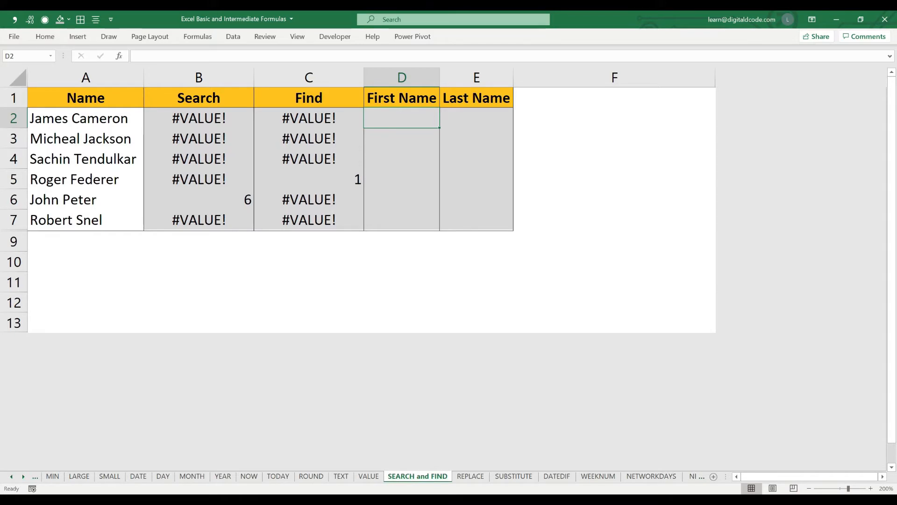
{"action": "type", "text": "="}
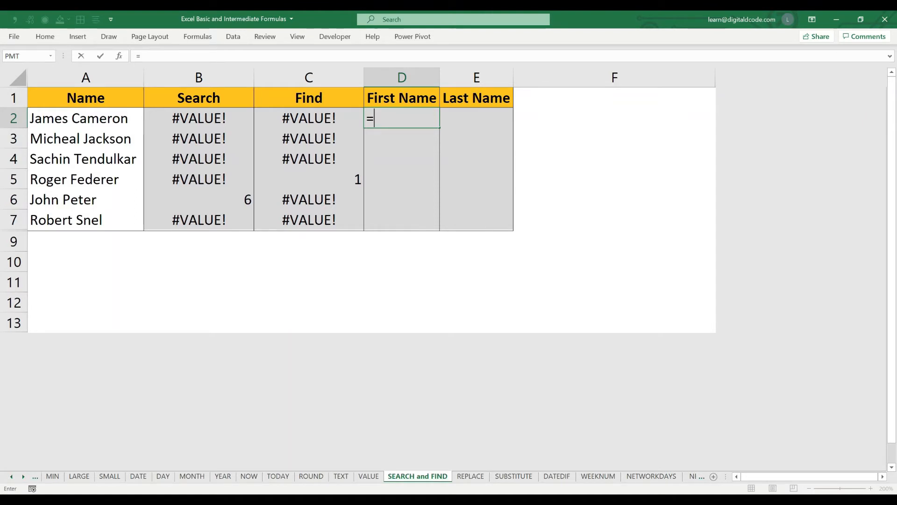
{"action": "type", "text": "lef"}
{"action": "key", "text": "Tab"}
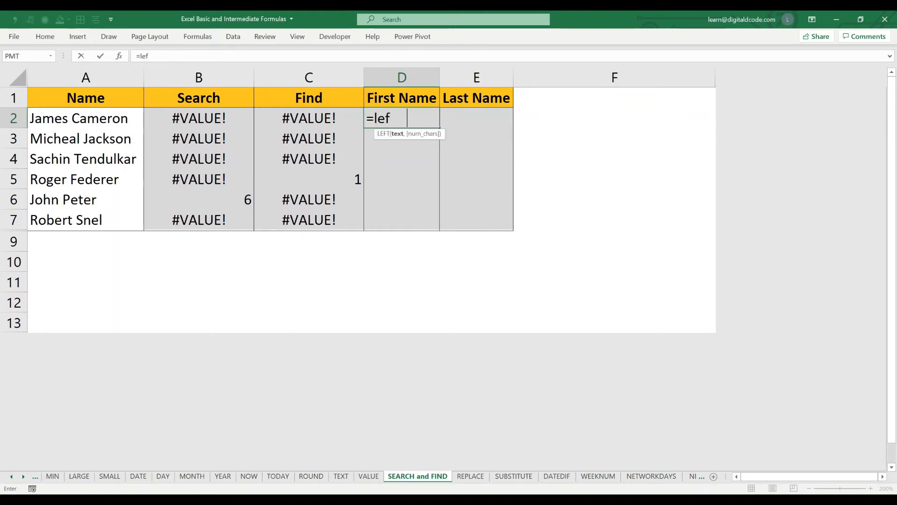
{"action": "left_click", "coordinate": [85, 118]}
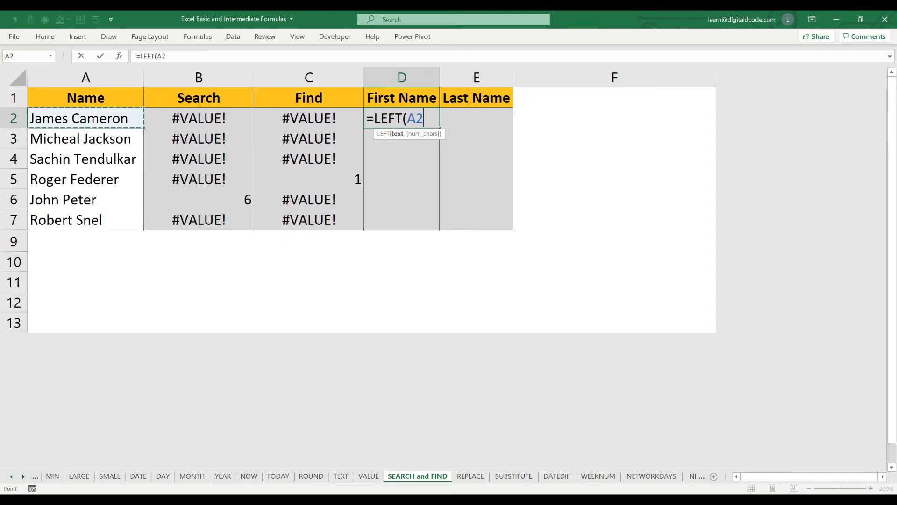
{"action": "type", "text": ",,"}
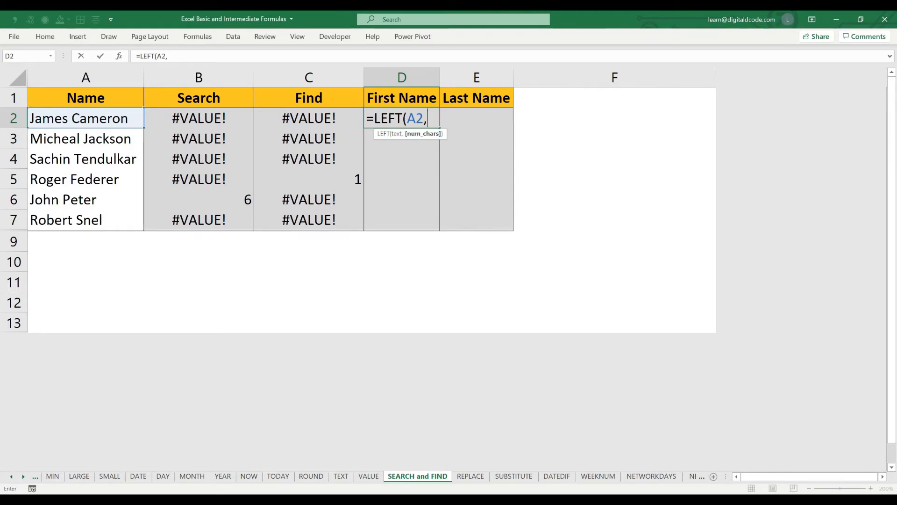
{"action": "type", "text": "5)"}
{"action": "key", "text": "Return"}
{"action": "key", "text": "Up"}
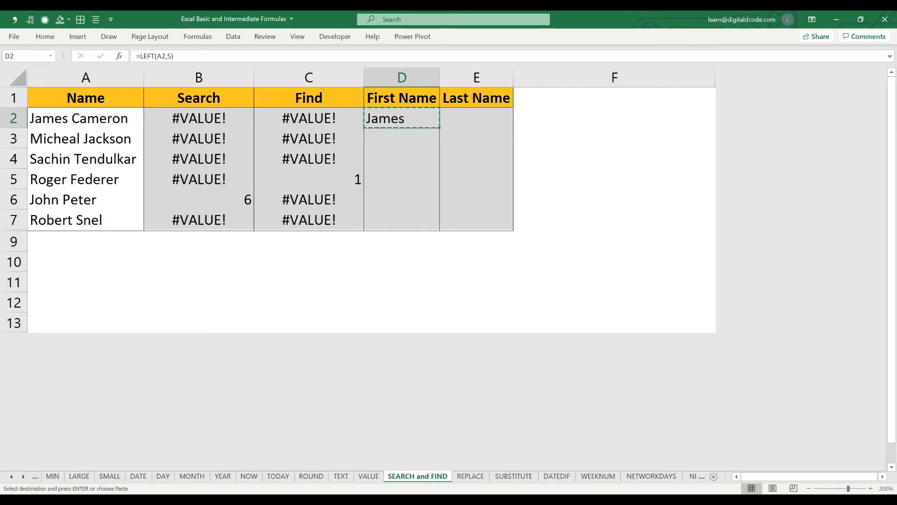
- Fill the LEFT formula from D2 down through D6 and compare the extracted text with the full names in A2:A7
{"action": "left_click_drag", "start_coordinate": [440, 128], "coordinate": [439, 208]}
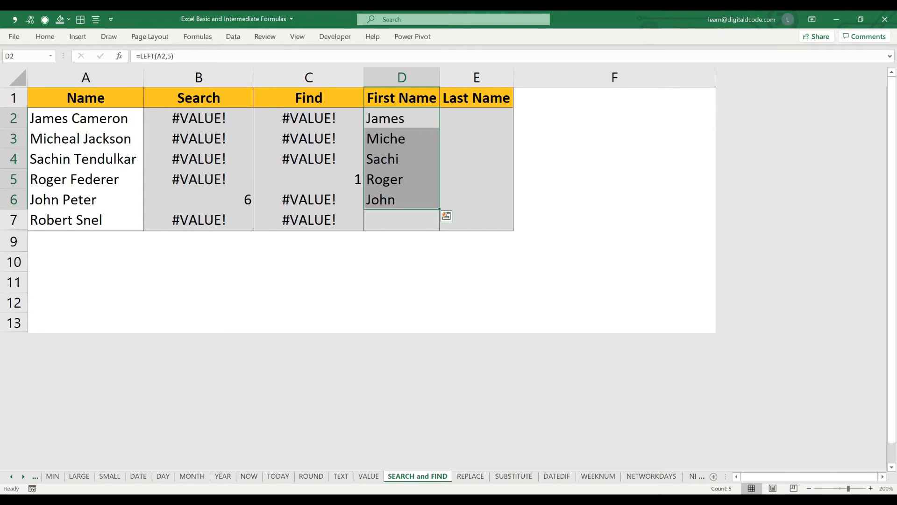
{"action": "left_click_drag", "start_coordinate": [85, 118], "coordinate": [85, 220]}
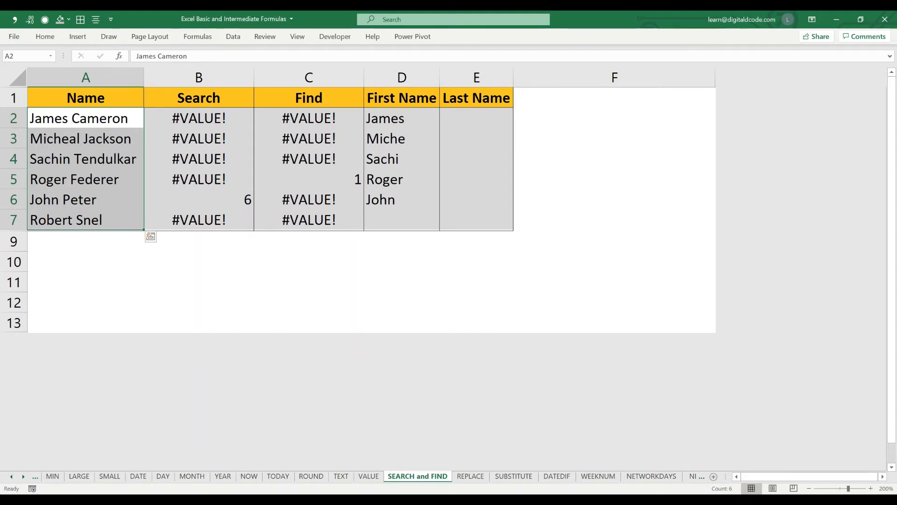
- Replace the fixed 5 in D2's LEFT formula with a search for the space, making it =LEFT(A2,SEARCH(" ",A2,1))
{"action": "left_click", "coordinate": [401, 118]}
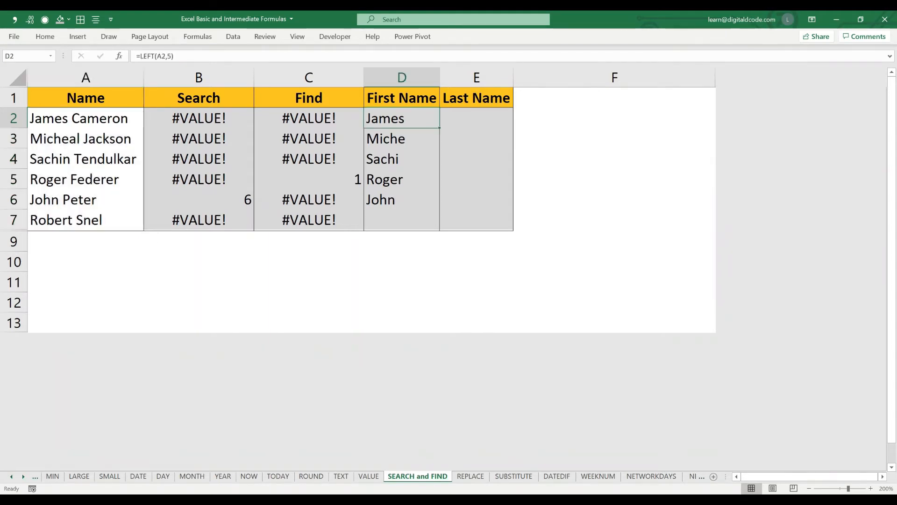
{"action": "left_click", "coordinate": [171, 56]}
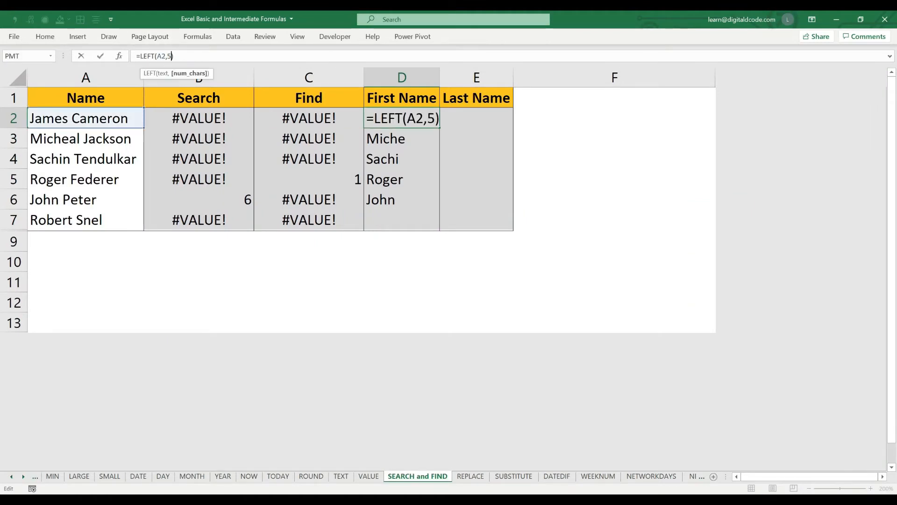
{"action": "key", "text": "BackSpace"}
{"action": "type", "text": "sear"}
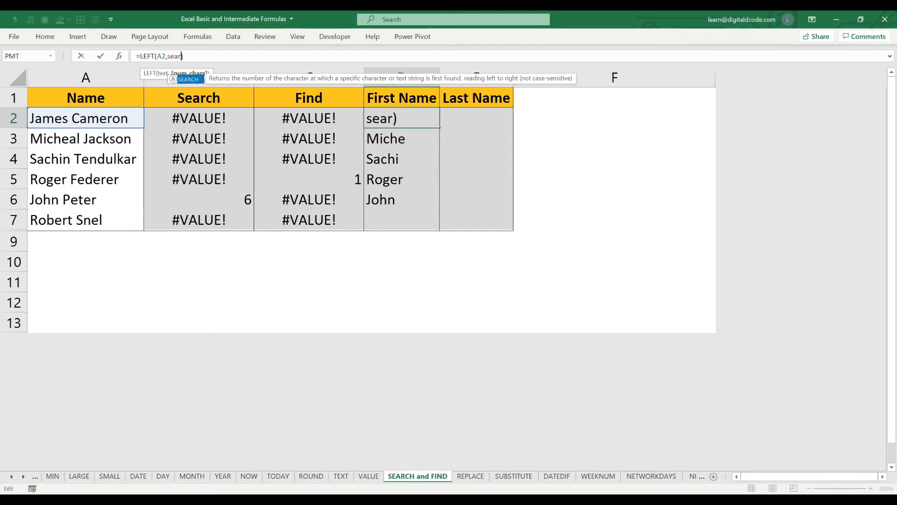
{"action": "key", "text": "BackSpace"}
{"action": "key", "text": "Tab"}
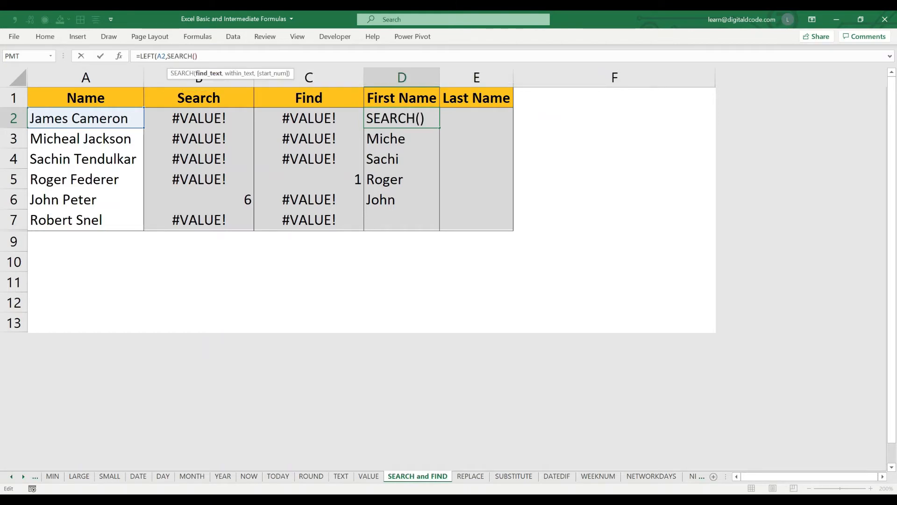
{"action": "type", "text": "\","}
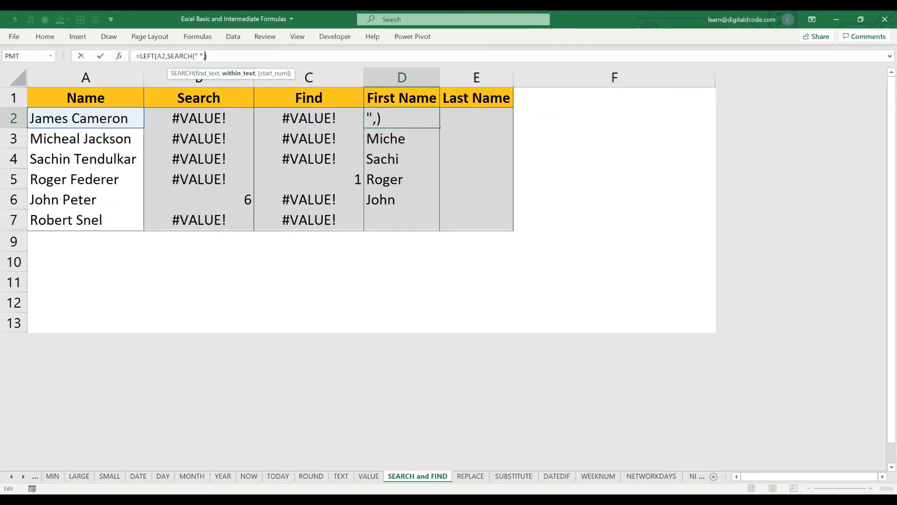
{"action": "left_click", "coordinate": [85, 118]}
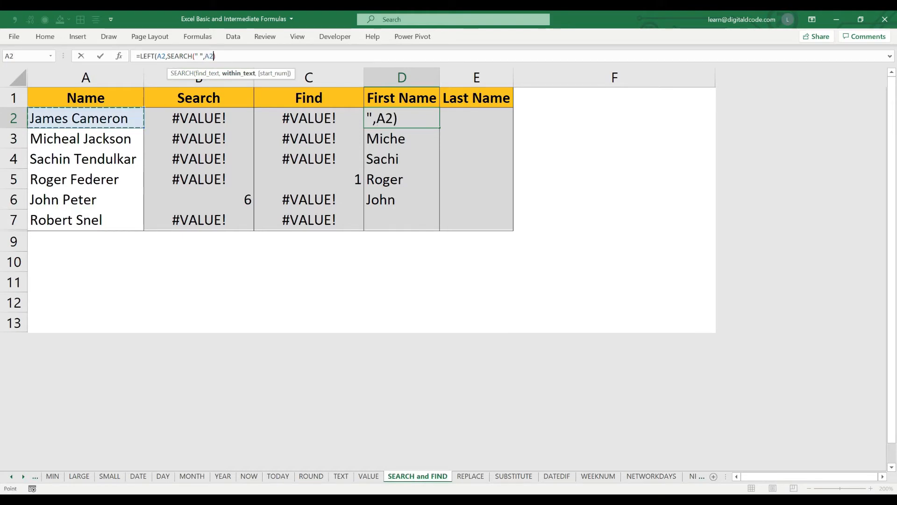
{"action": "type", "text": ",1"}
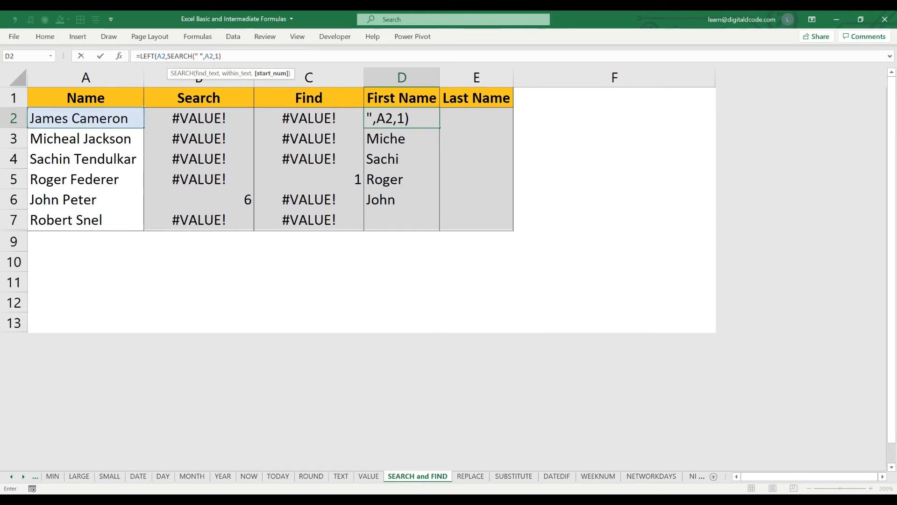
{"action": "type", "text": ")"}
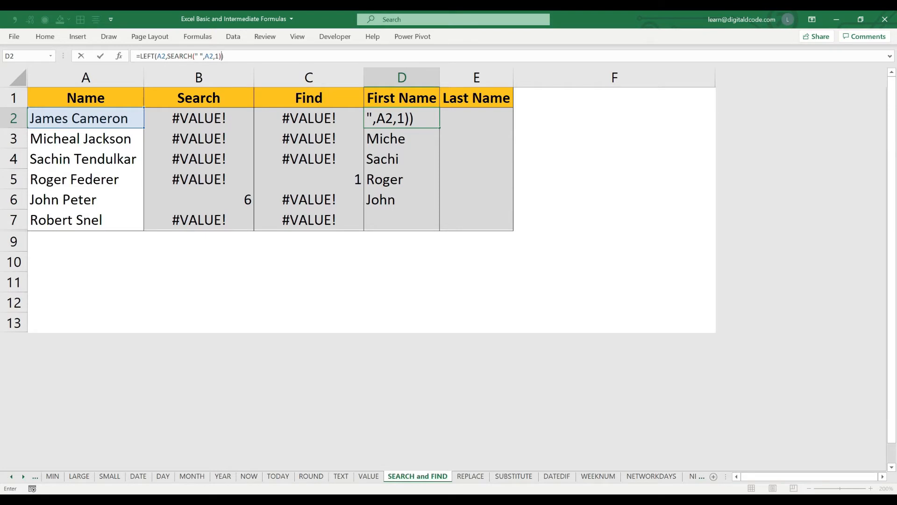
{"action": "key", "text": "Return"}
- Copy the LEFT and SEARCH formula from D2 down through D7 to extract every first name
{"action": "key", "text": "Up"}
{"action": "key", "text": "ctrl+c"}
{"action": "key", "text": "shift+Down"}
{"action": "key", "text": "shift+Down"}
{"action": "key", "text": "shift+Down"}
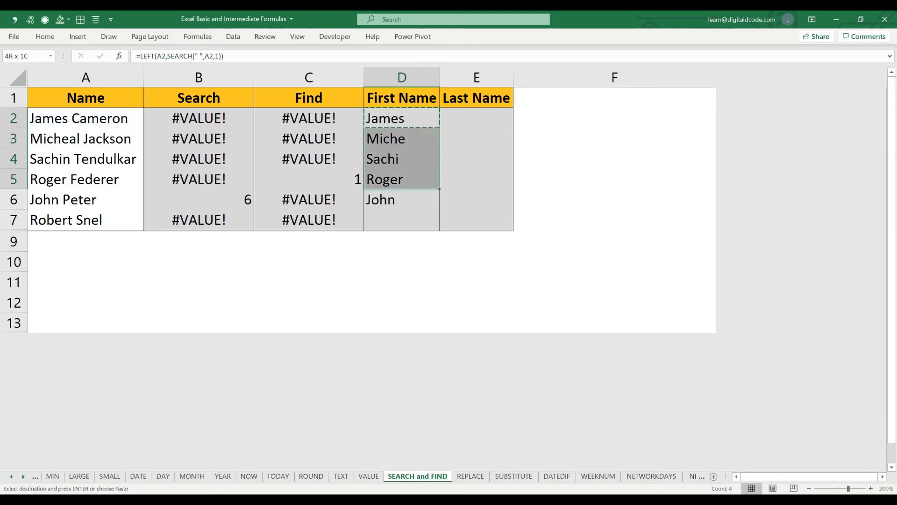
{"action": "key", "text": "shift+Down"}
{"action": "key", "text": "shift+Down"}
{"action": "key", "text": "Return"}
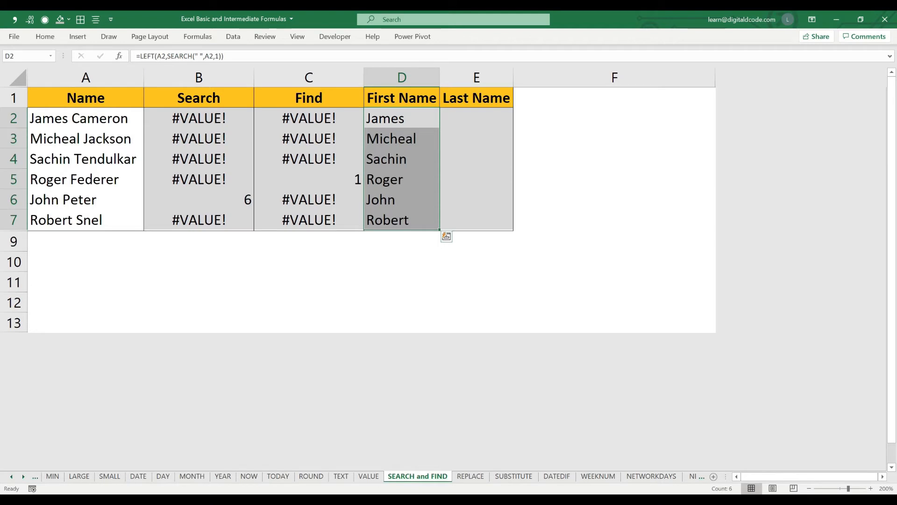
- Enter =SEARCH(" ",A2,1) in D10 to find the position of the space in A2's full name
{"action": "key", "text": "Right"}
{"action": "key", "text": "Right"}
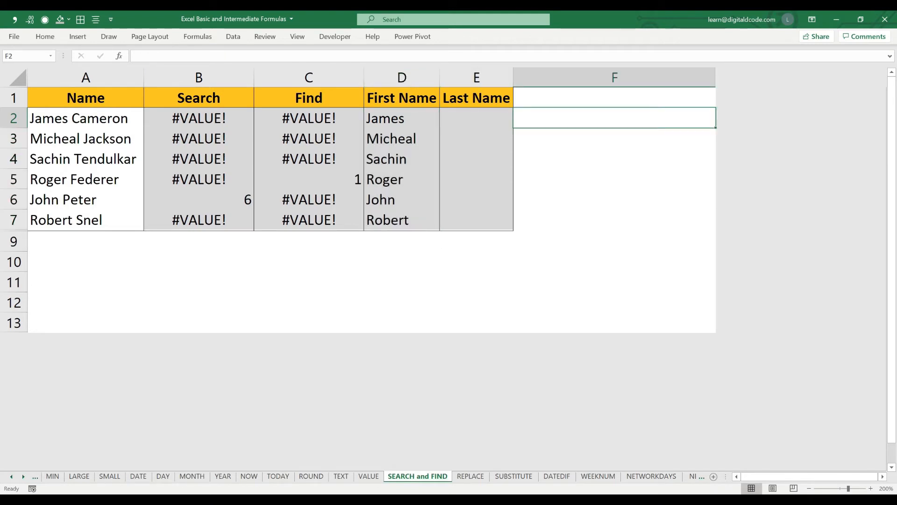
{"action": "left_click", "coordinate": [402, 262]}
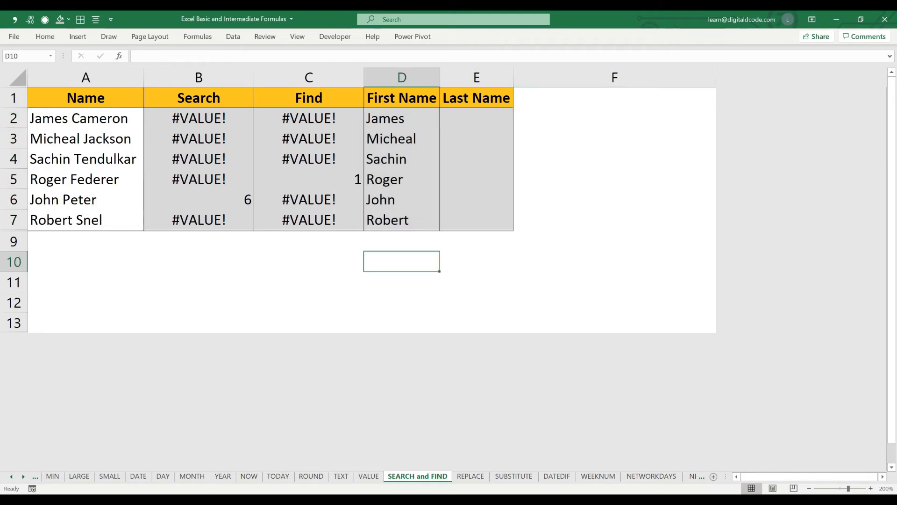
{"action": "type", "text": "=s"}
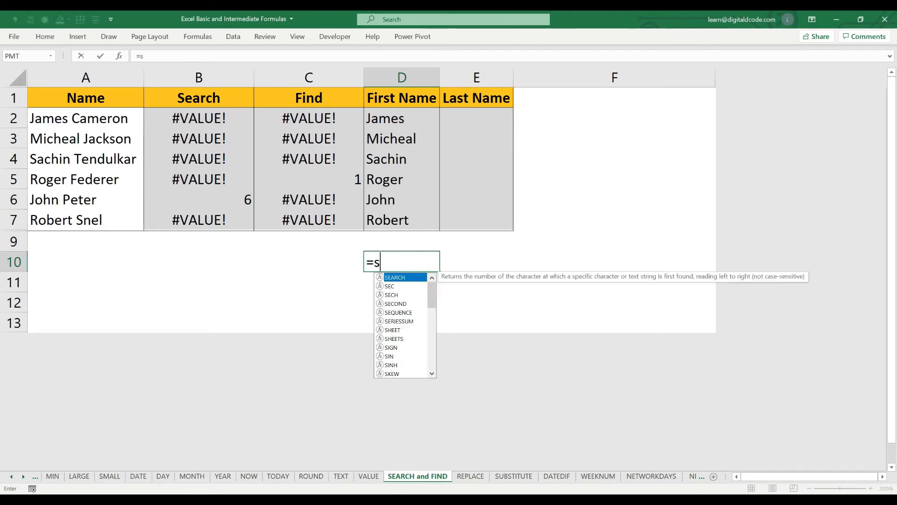
{"action": "type", "text": "e"}
{"action": "key", "text": "Tab"}
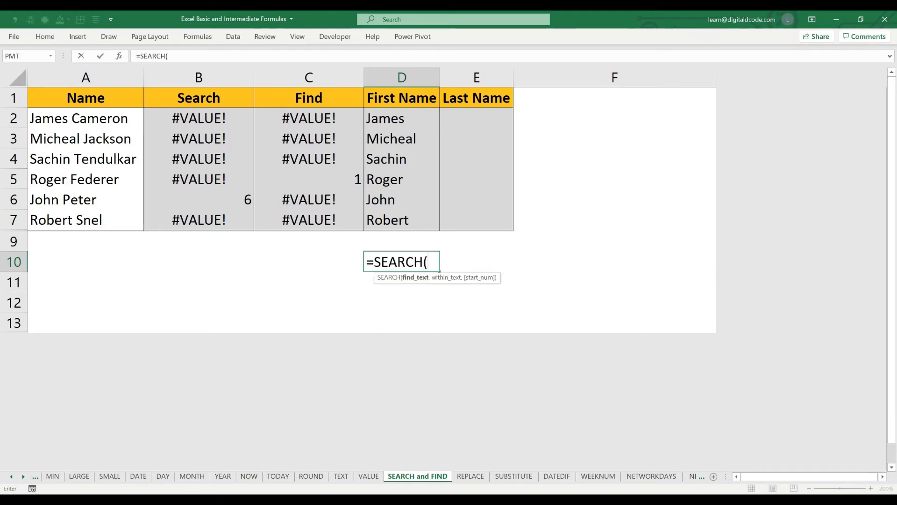
{"action": "left_click", "coordinate": [85, 118]}
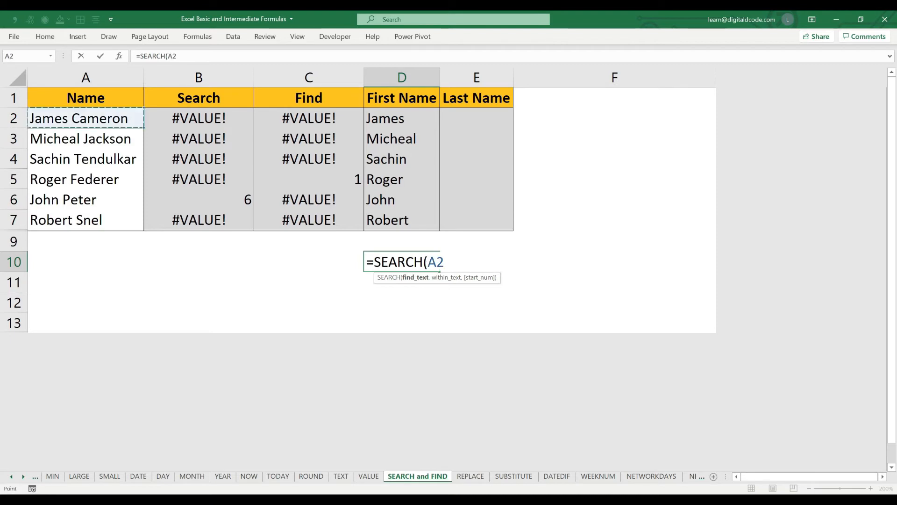
{"action": "key", "text": "BackSpace"}
{"action": "key", "text": "BackSpace"}
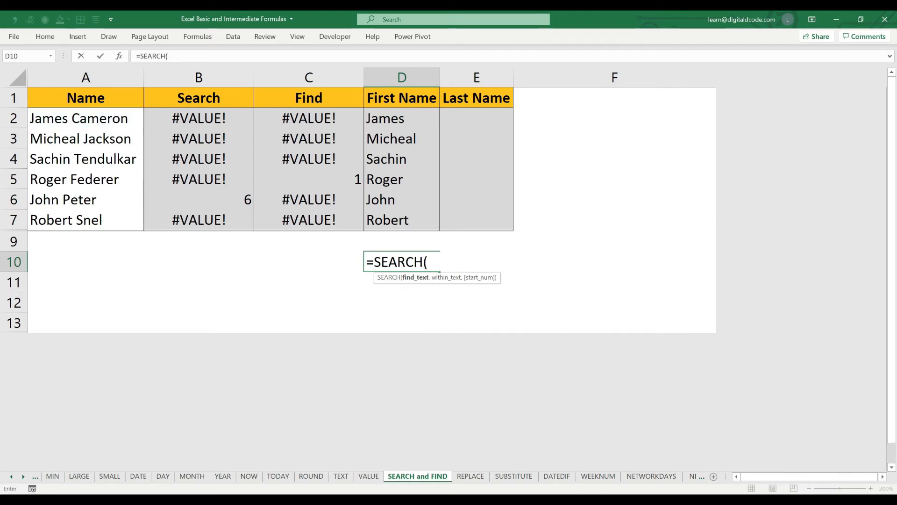
{"action": "type", "text": "\" \","}
{"action": "left_click", "coordinate": [86, 118]}
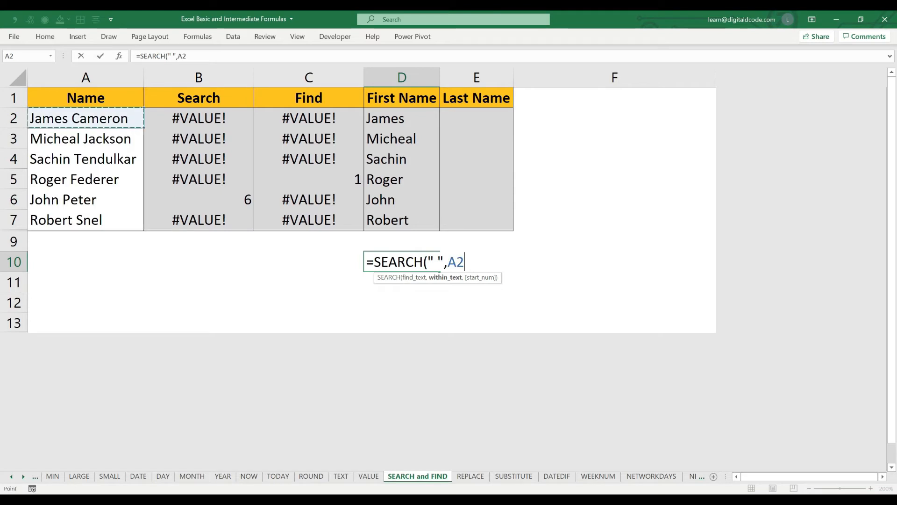
{"action": "type", "text": ","}
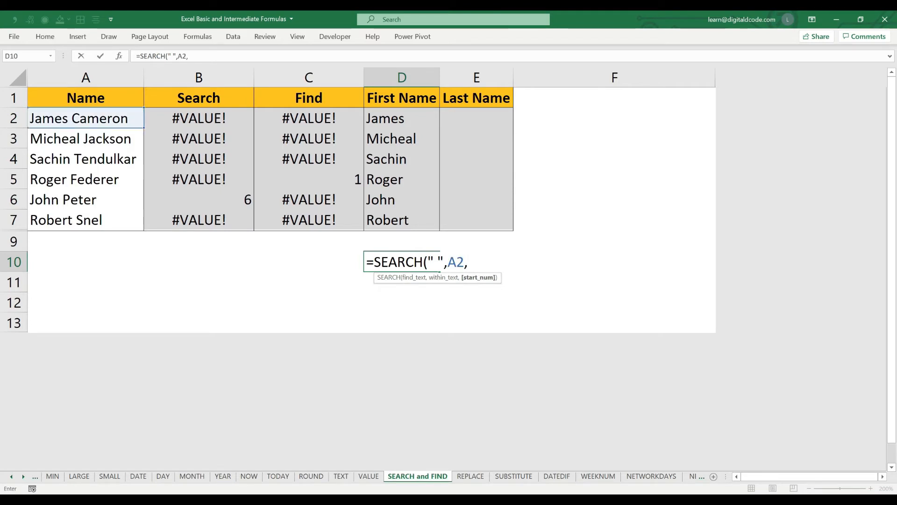
{"action": "type", "text": "1"}
{"action": "key", "text": "Return"}
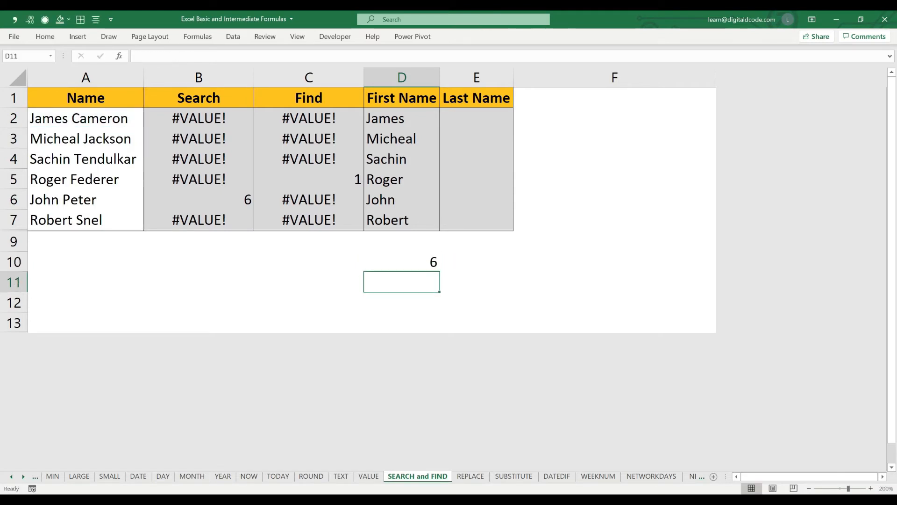
- Enter =LEFT(A2,D10) in D11 to extract the first name using the space position from D10
{"action": "left_click", "coordinate": [402, 262]}
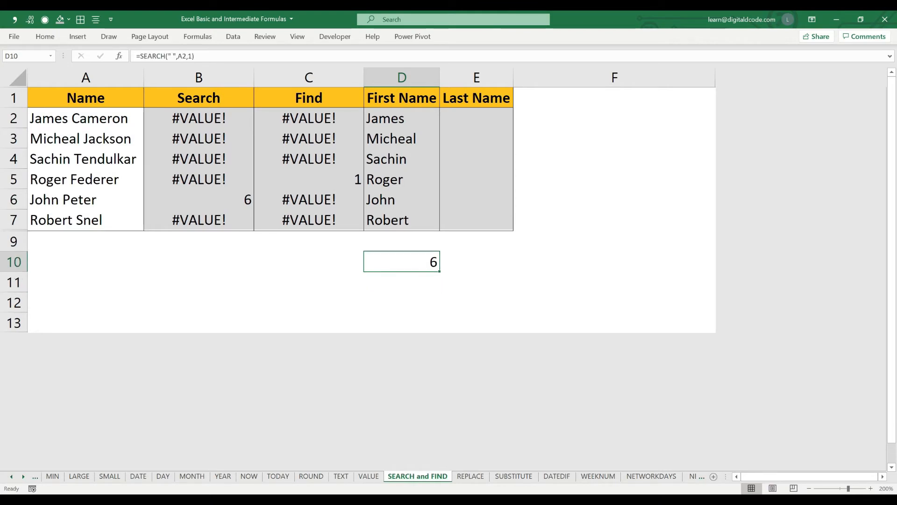
{"action": "left_click", "coordinate": [401, 283]}
{"action": "type", "text": "=le"}
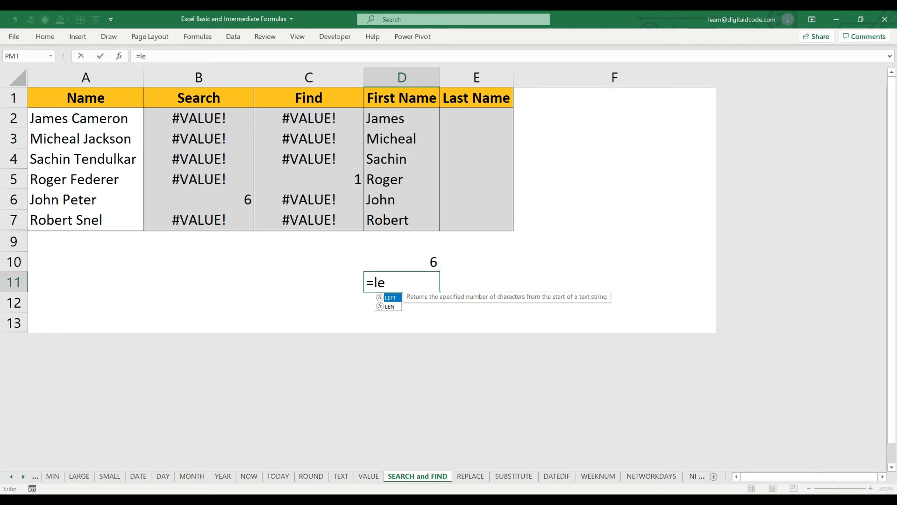
{"action": "key", "text": "Tab"}
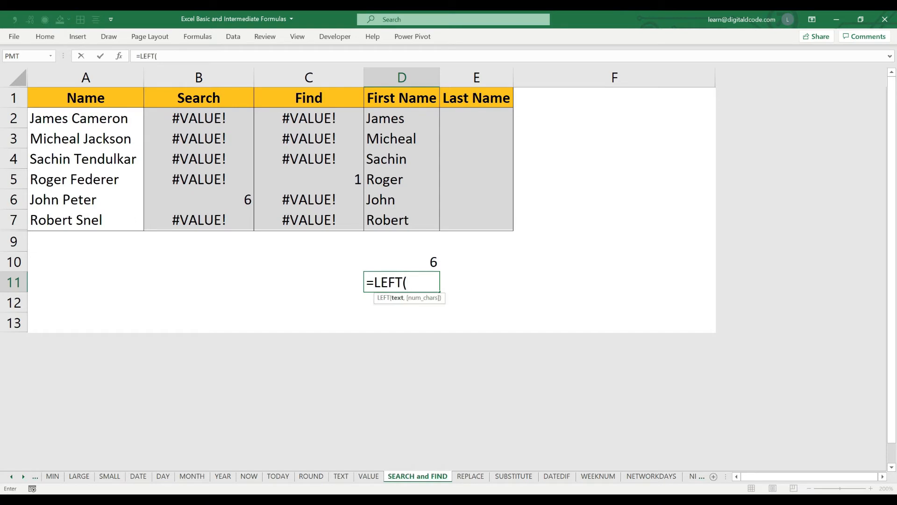
{"action": "left_click", "coordinate": [86, 118]}
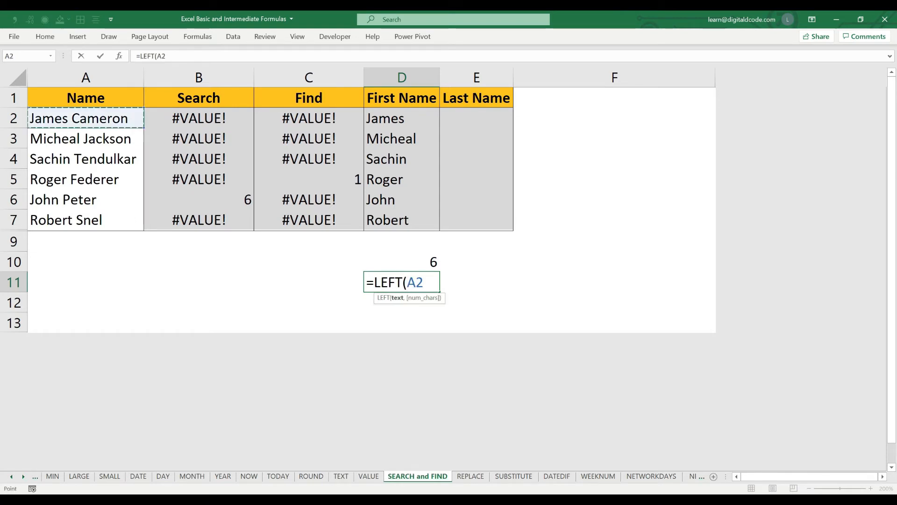
{"action": "type", "text": ",D10"}
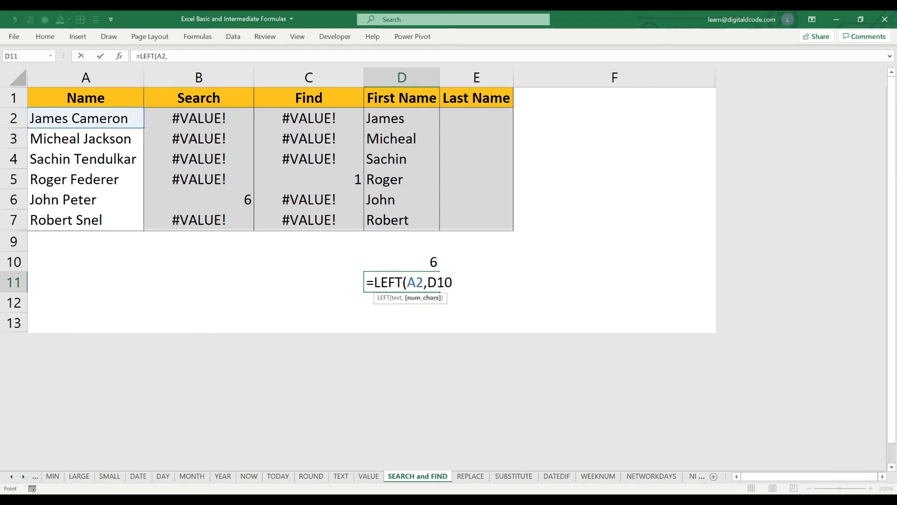
{"action": "type", "text": ")"}
{"action": "key", "text": "Return"}
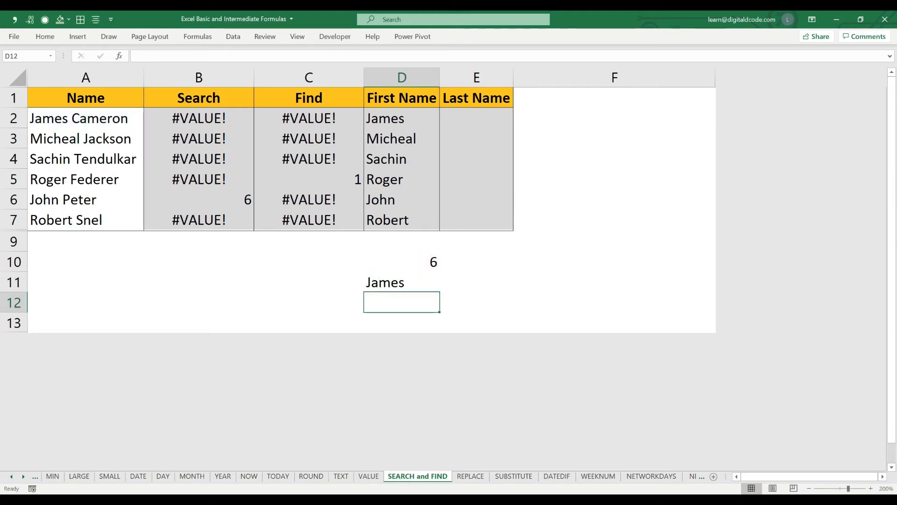
- Change the cell reference in D10's SEARCH formula to A3, making it =SEARCH(" ",A3,1)
{"action": "key", "text": "Up"}
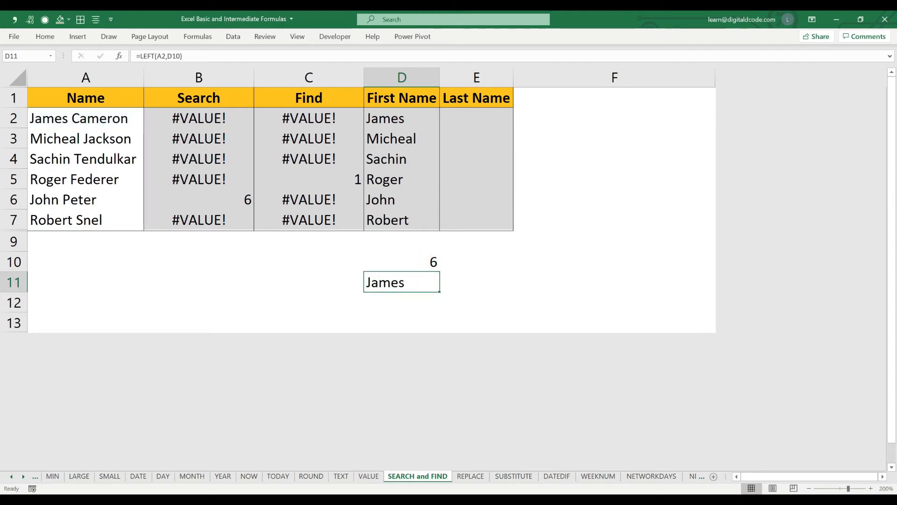
{"action": "key", "text": "Up"}
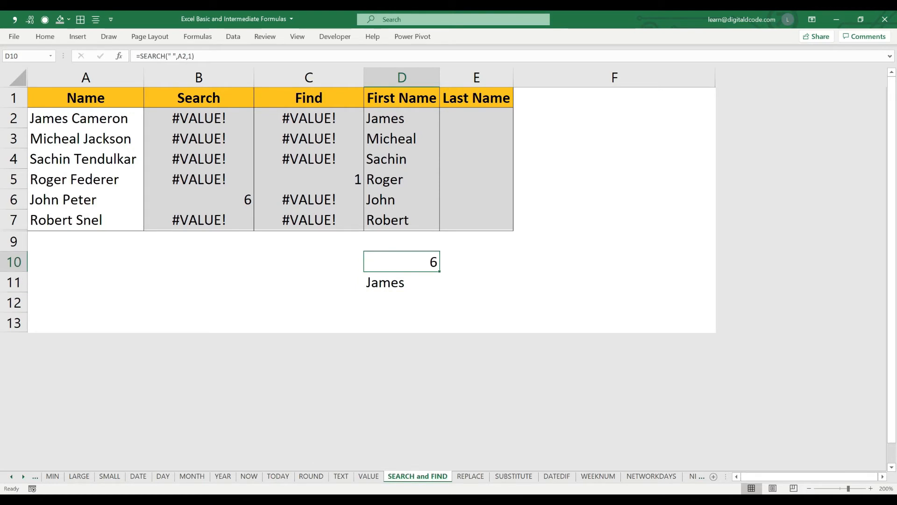
{"action": "key", "text": "F2"}
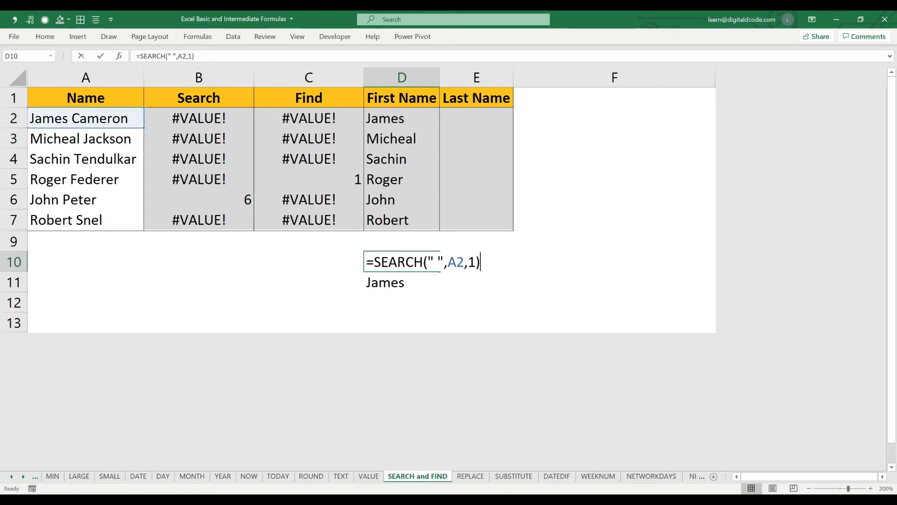
{"action": "left_click_drag", "start_coordinate": [59, 128], "coordinate": [60, 143]}
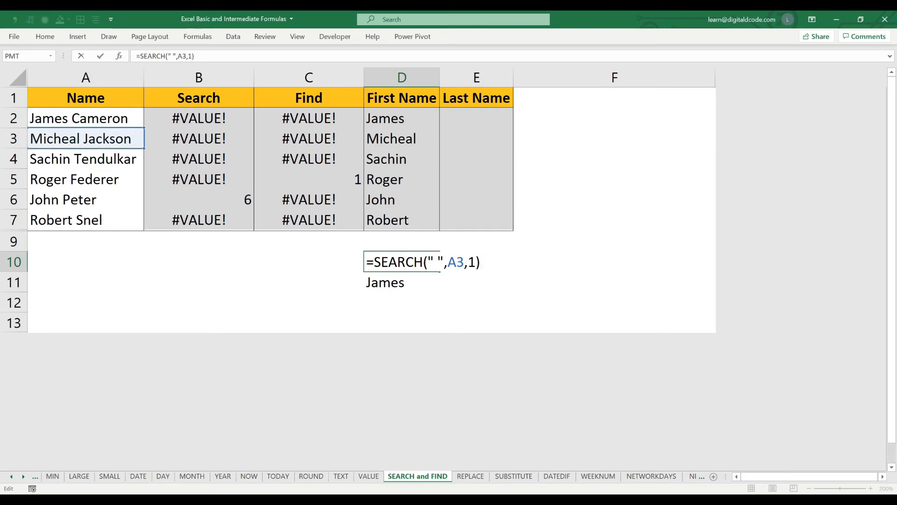
{"action": "key", "text": "Return"}
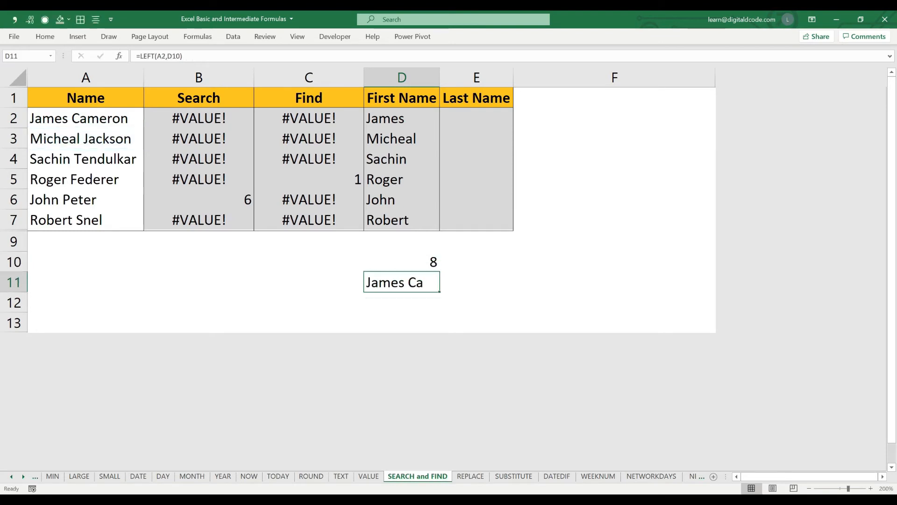
- Change the text reference in D11's LEFT formula to A3, making it =LEFT(A3,D10)
{"action": "key", "text": "F2"}
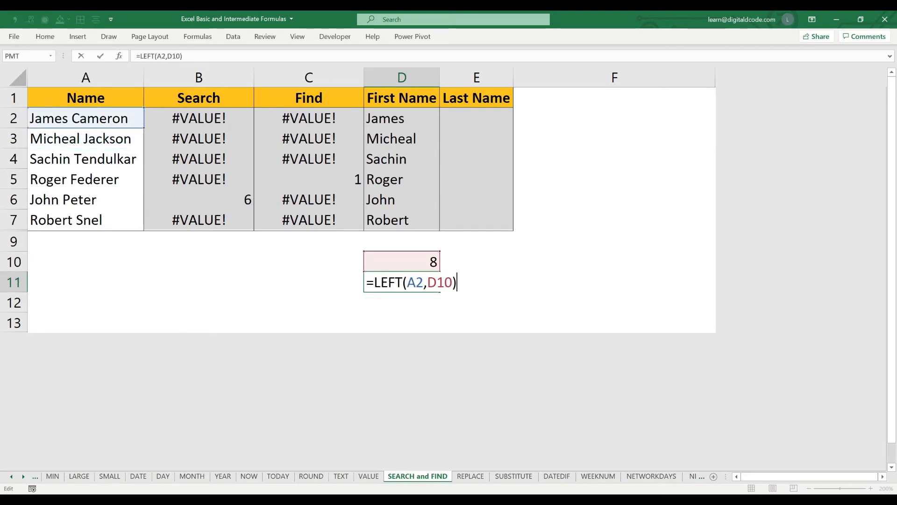
{"action": "left_click_drag", "start_coordinate": [86, 128], "coordinate": [86, 148]}
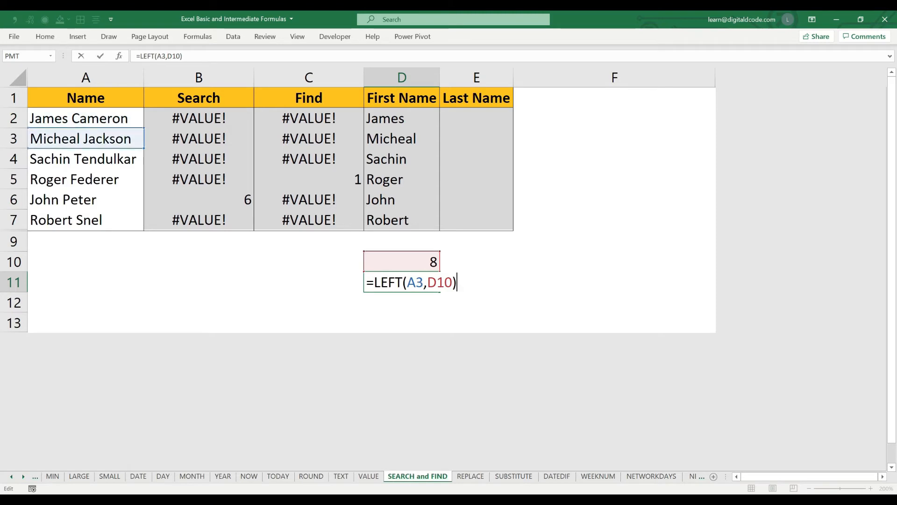
{"action": "key", "text": "Return"}
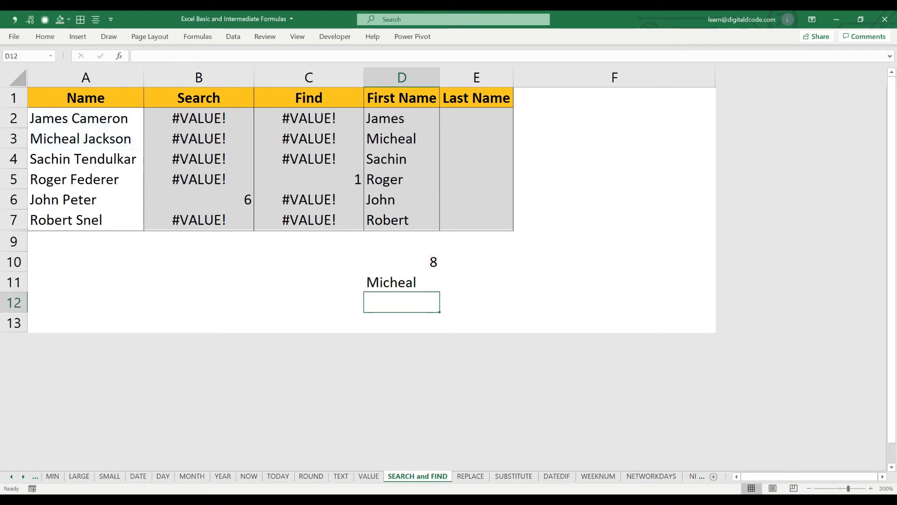
- Clear the SEARCH and LEFT helper formulas from D10 and D11
{"action": "key", "text": "Up"}
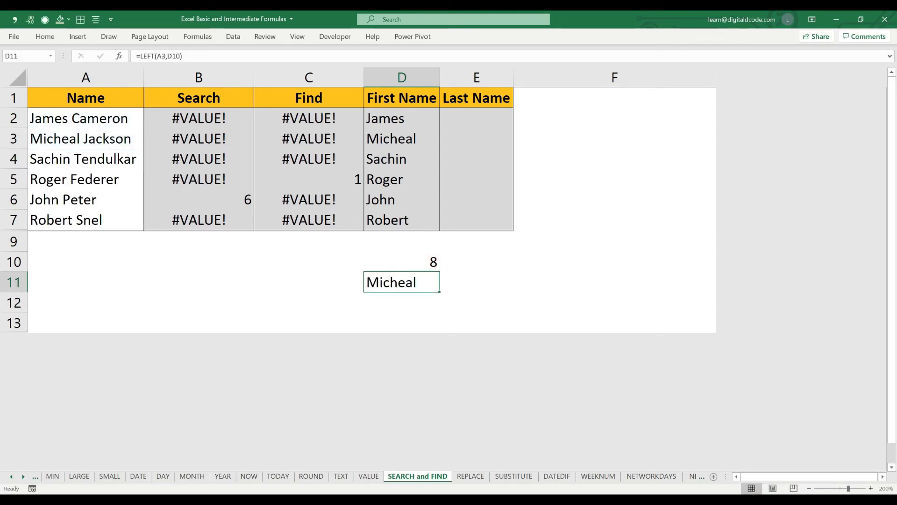
{"action": "key", "text": "shift+Up"}
{"action": "key", "text": "shift+Up"}
{"action": "key", "text": "Delete"}
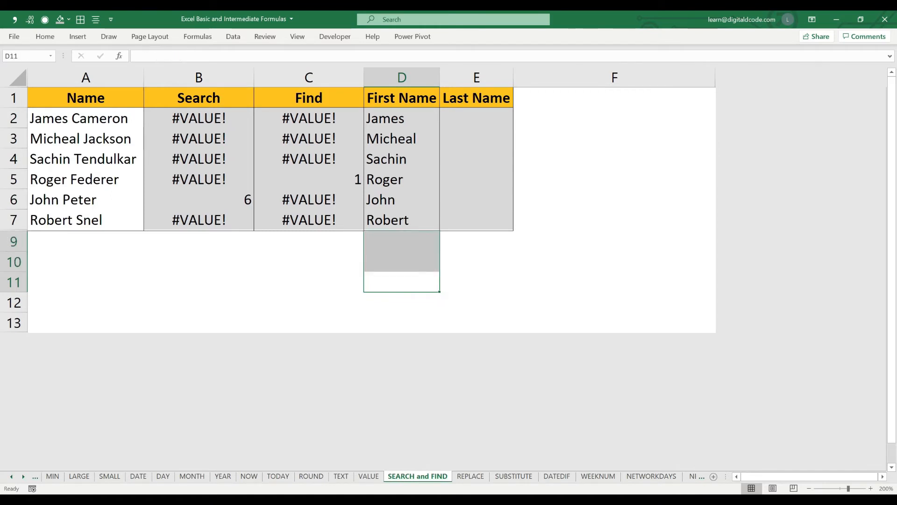
- Enter =RIGHT(A2,7) in E2 to extract the last seven characters of the first full name
{"action": "left_click", "coordinate": [476, 118]}
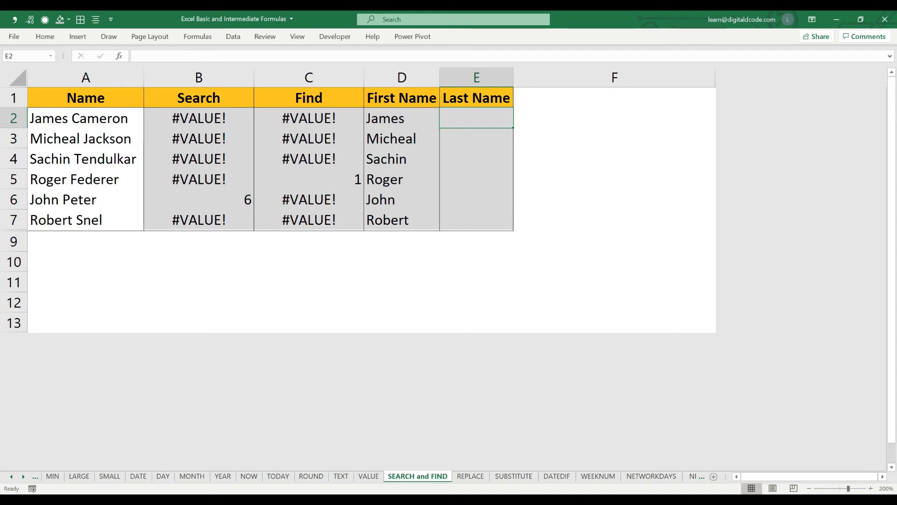
{"action": "type", "text": "righ"}
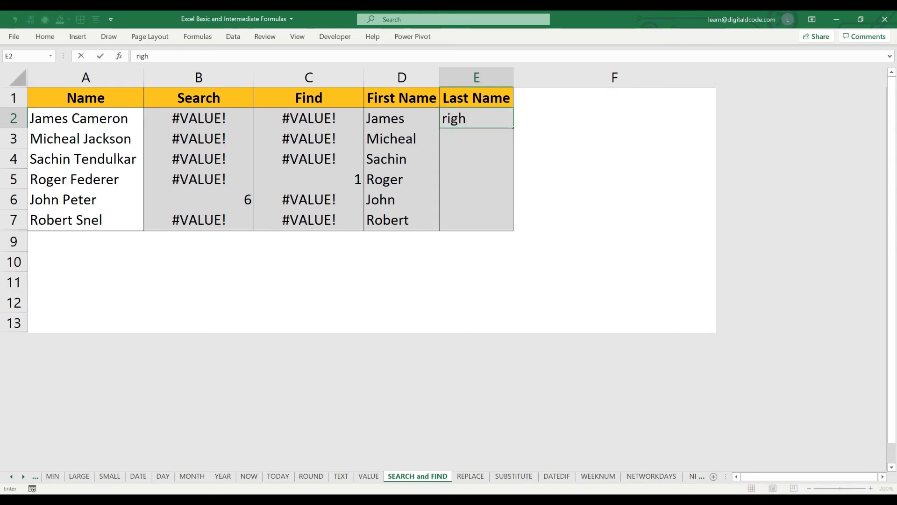
{"action": "key", "text": "Escape"}
{"action": "type", "text": "=ri"}
{"action": "key", "text": "Tab"}
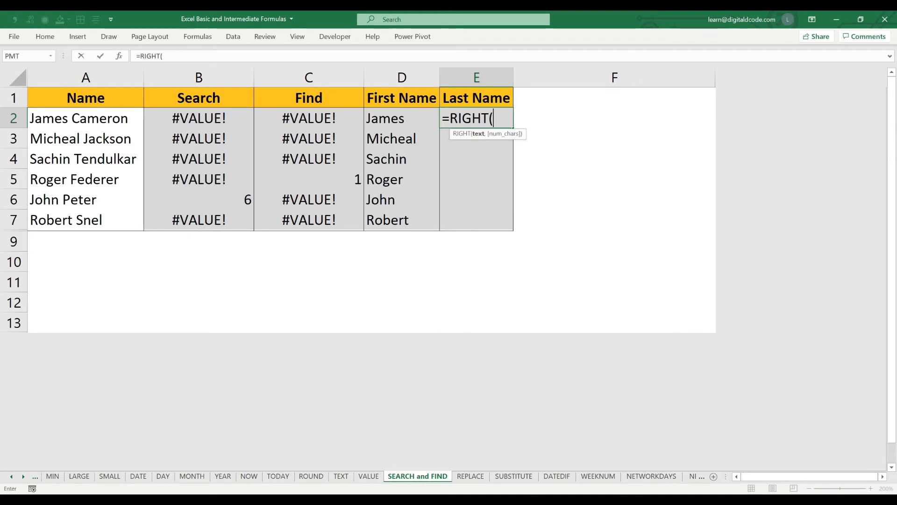
{"action": "left_click", "coordinate": [86, 118]}
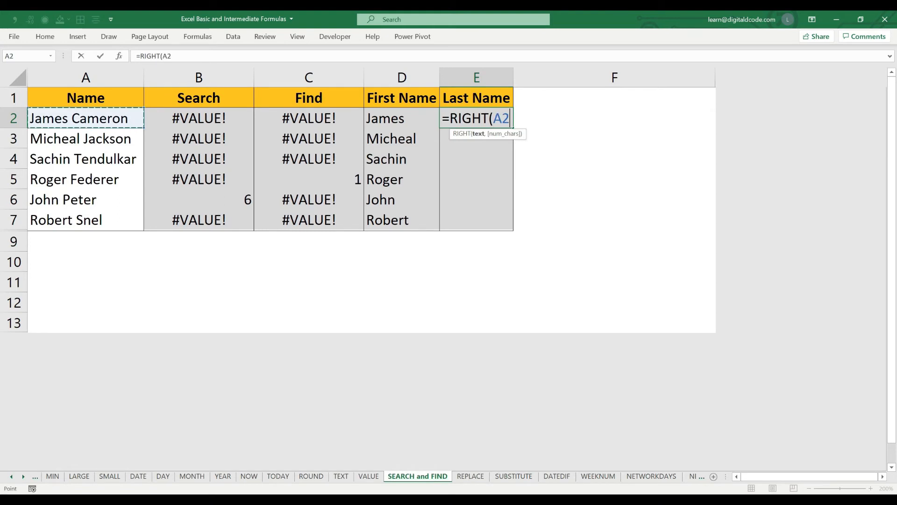
{"action": "type", "text": ","}
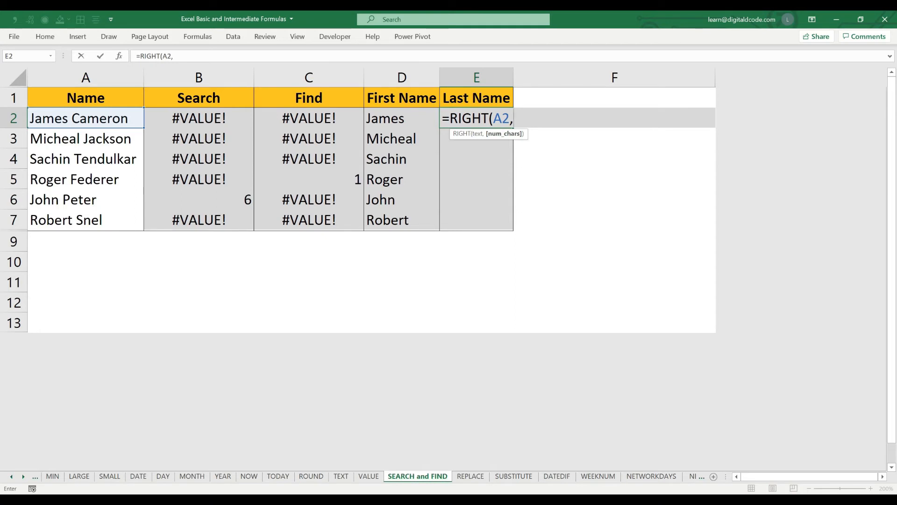
{"action": "type", "text": "7)"}
{"action": "key", "text": "Return"}
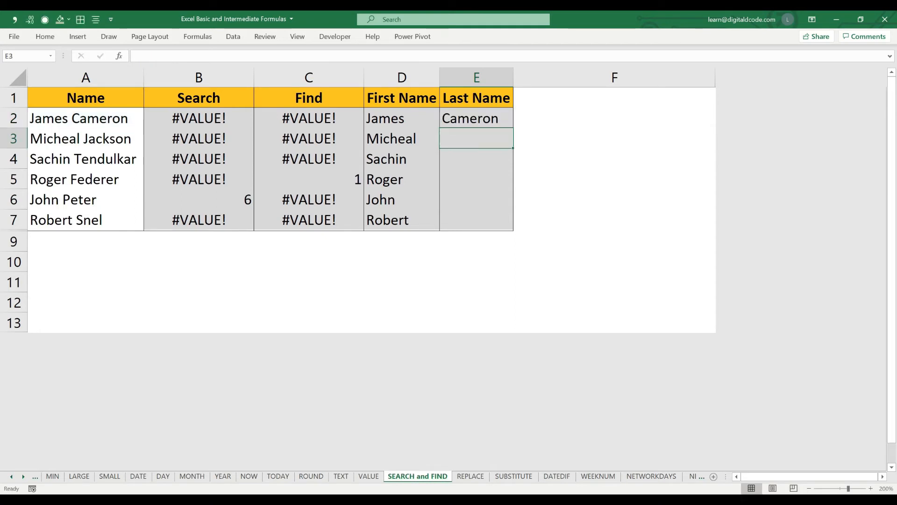
- Copy E2's RIGHT formula down the Last Name column through E7
{"action": "key", "text": "Up"}
{"action": "key", "text": "ctrl+c"}
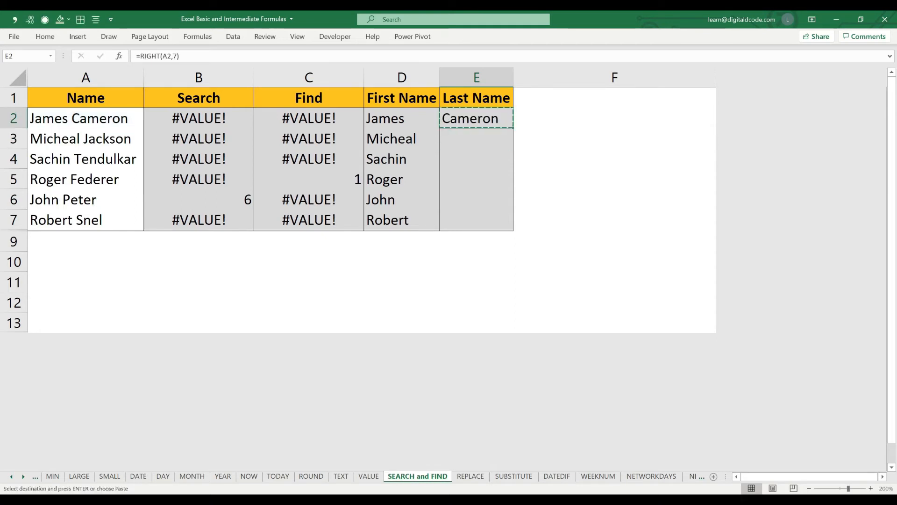
{"action": "key", "text": "shift+Down"}
{"action": "key", "text": "shift+Down"}
{"action": "key", "text": "shift+Down"}
{"action": "key", "text": "shift+Down"}
{"action": "key", "text": "shift+Down"}
{"action": "key", "text": "Return"}
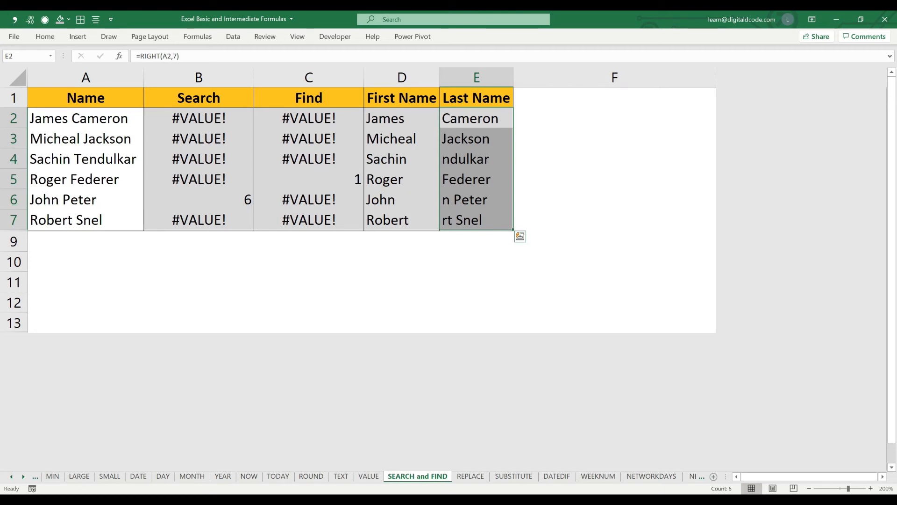
- Delete the RIGHT formulas from E2:E7 and return to E2
{"action": "key", "text": "Delete"}
{"action": "key", "text": "Up"}
{"action": "key", "text": "Down"}
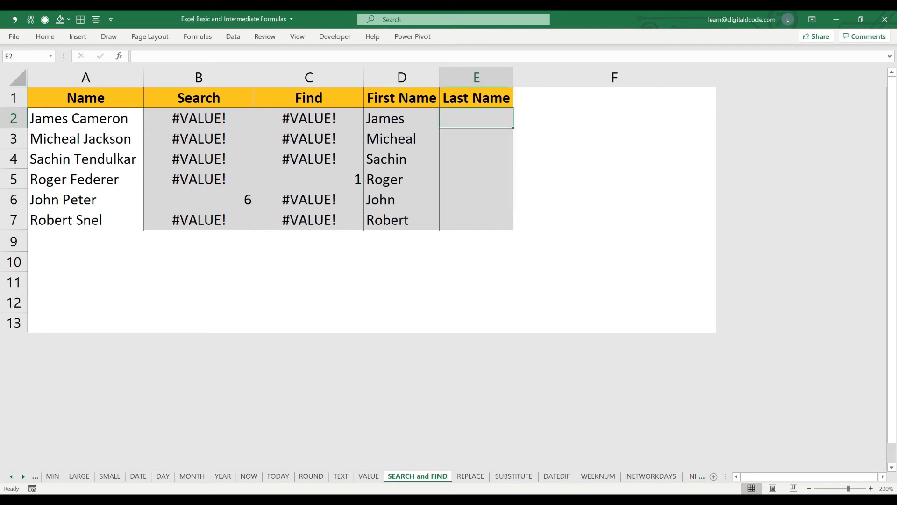
- Enter =LEN(A2) in E2 to count the characters in A2's full name
{"action": "type", "text": "=le"}
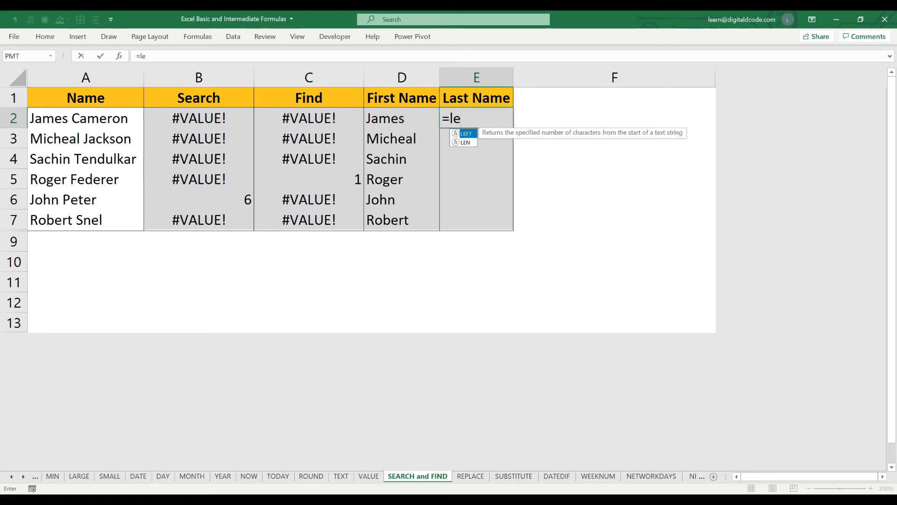
{"action": "key", "text": "Down"}
{"action": "key", "text": "Tab"}
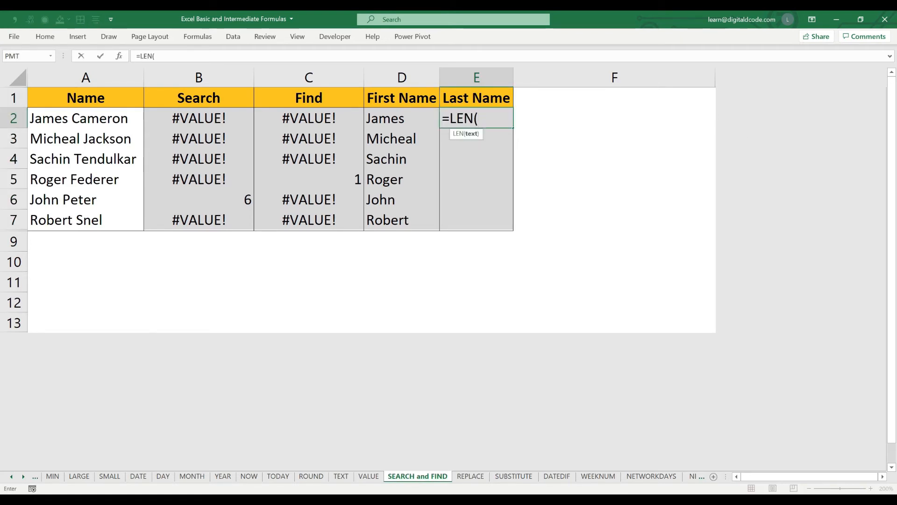
{"action": "left_click", "coordinate": [86, 118]}
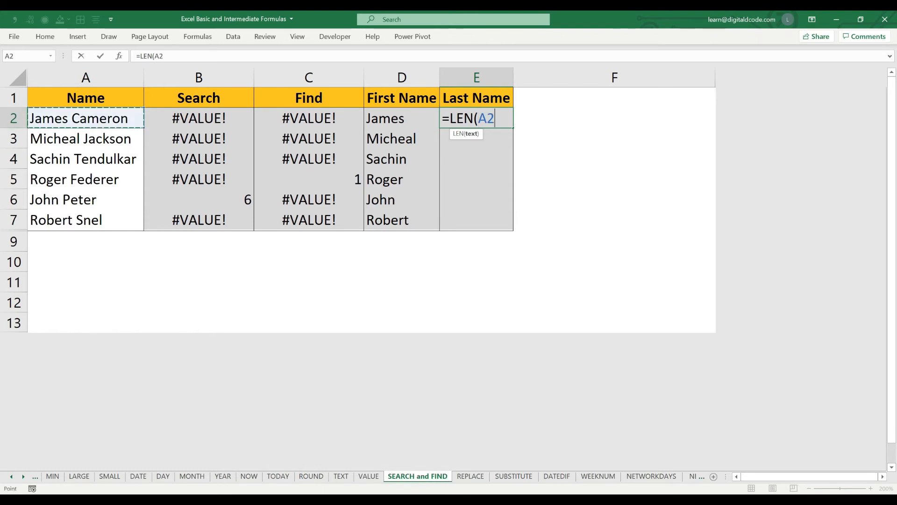
{"action": "type", "text": ")"}
{"action": "key", "text": "Return"}
- Extend E2's formula to =LEN(A2)-SEARCH(" ",A2,0), subtracting the position of the space from the name's length
{"action": "left_click", "coordinate": [477, 119]}
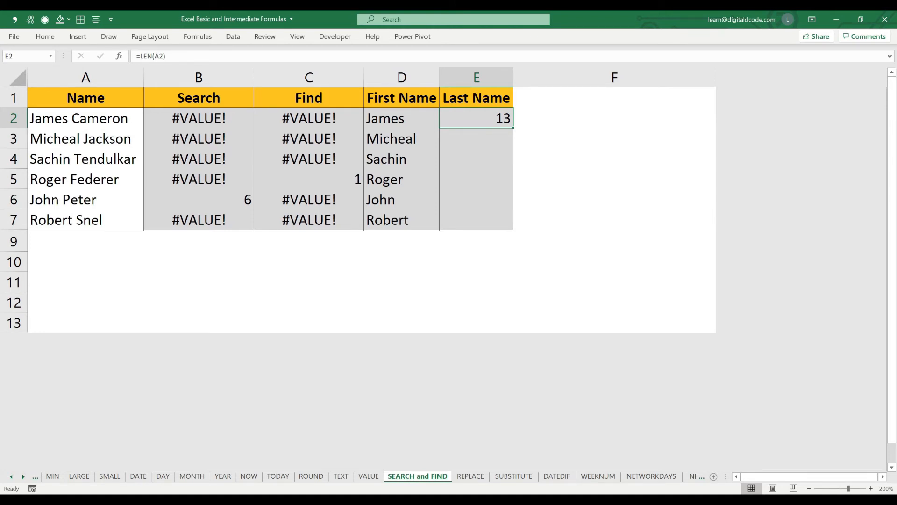
{"action": "key", "text": "F2"}
{"action": "key", "text": "Home"}
{"action": "key", "text": "End"}
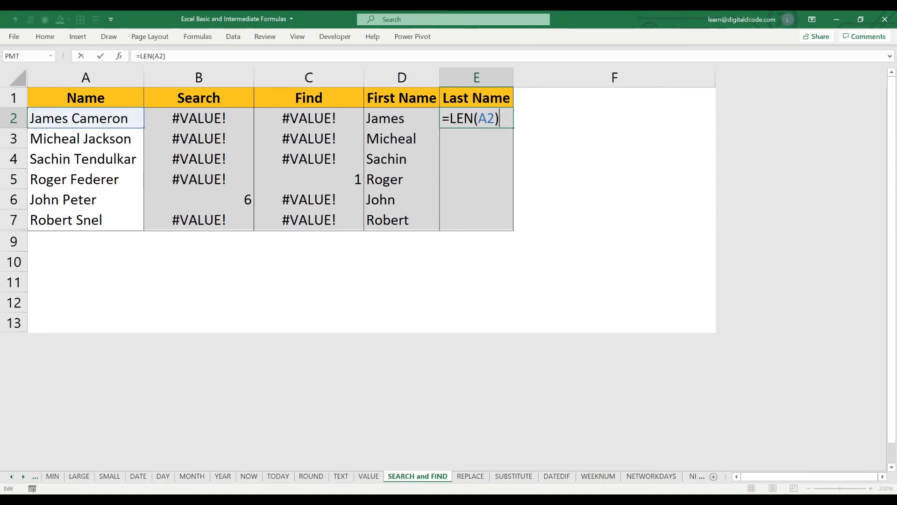
{"action": "type", "text": "-ser"}
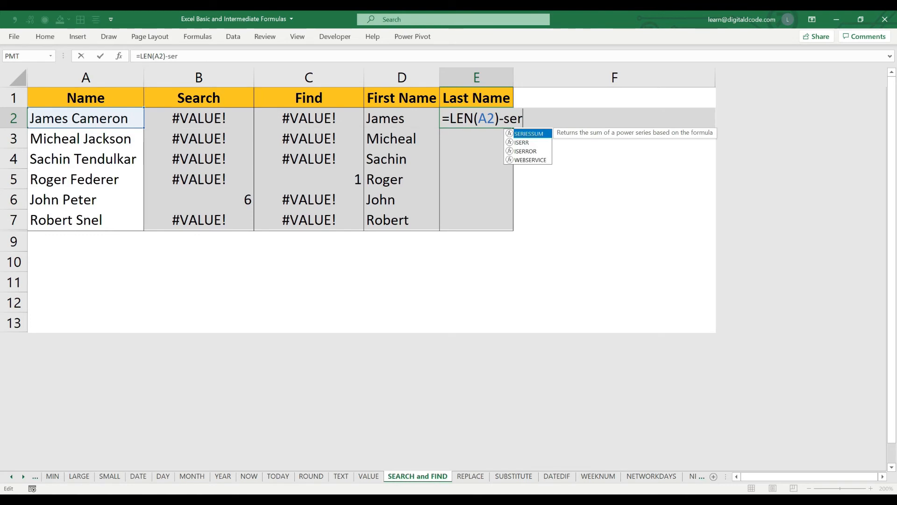
{"action": "key", "text": "BackSpace"}
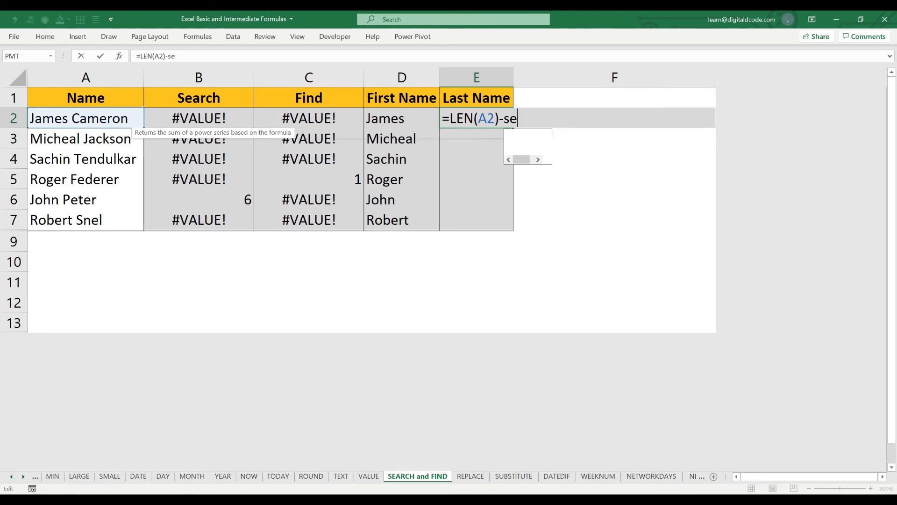
{"action": "key", "text": "Tab"}
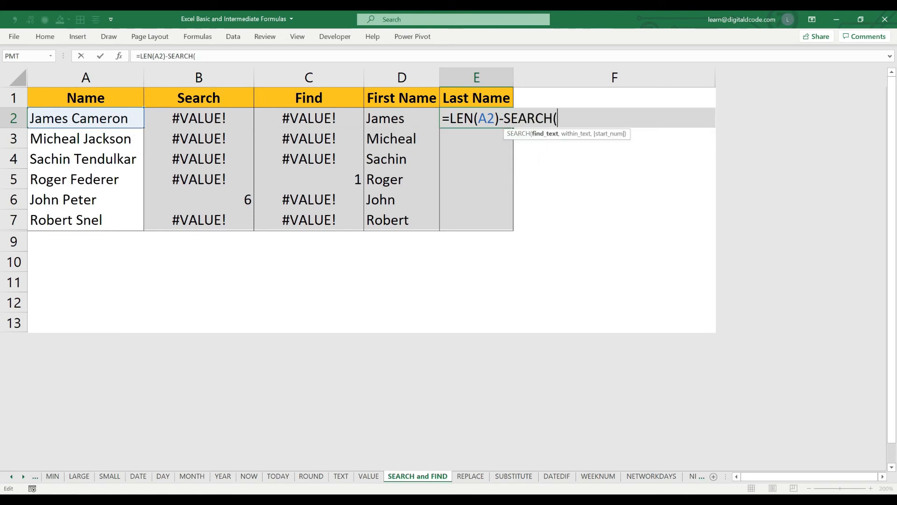
{"action": "type", "text": "\" \","}
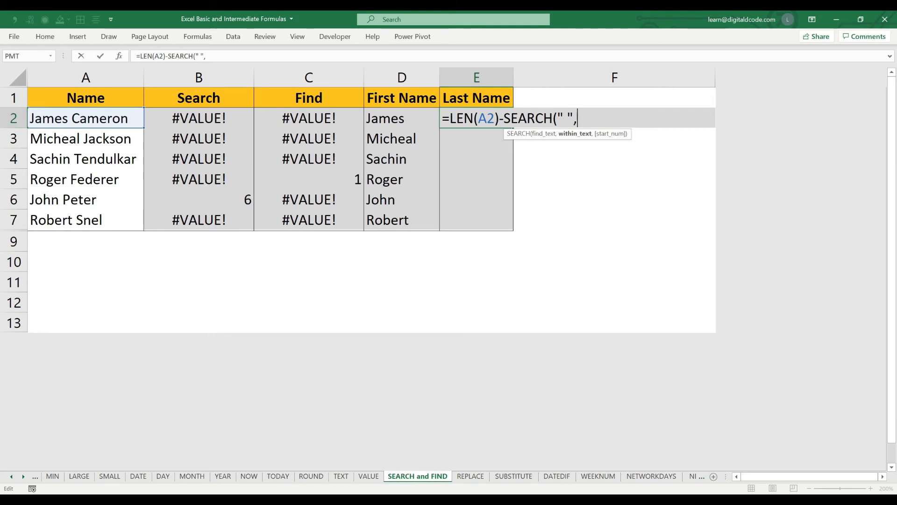
{"action": "left_click", "coordinate": [85, 118]}
{"action": "type", "text": ",0)"}
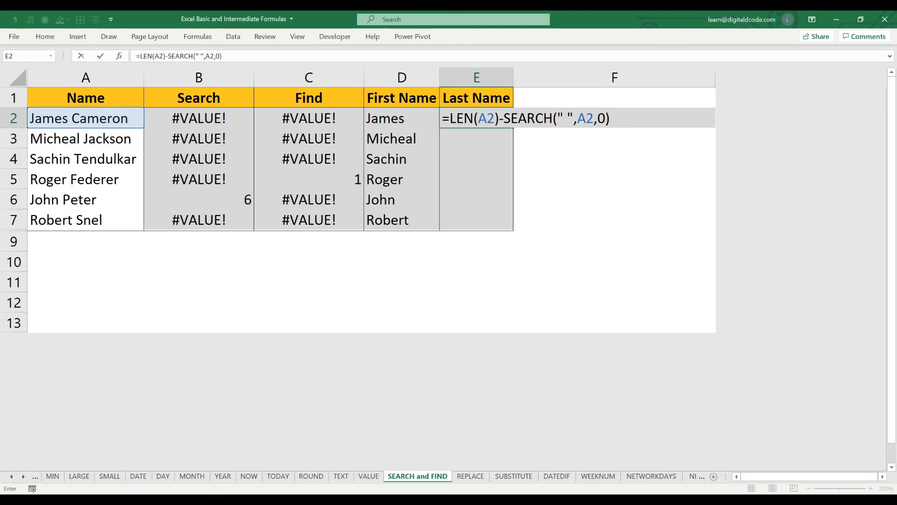
{"action": "key", "text": "Return"}
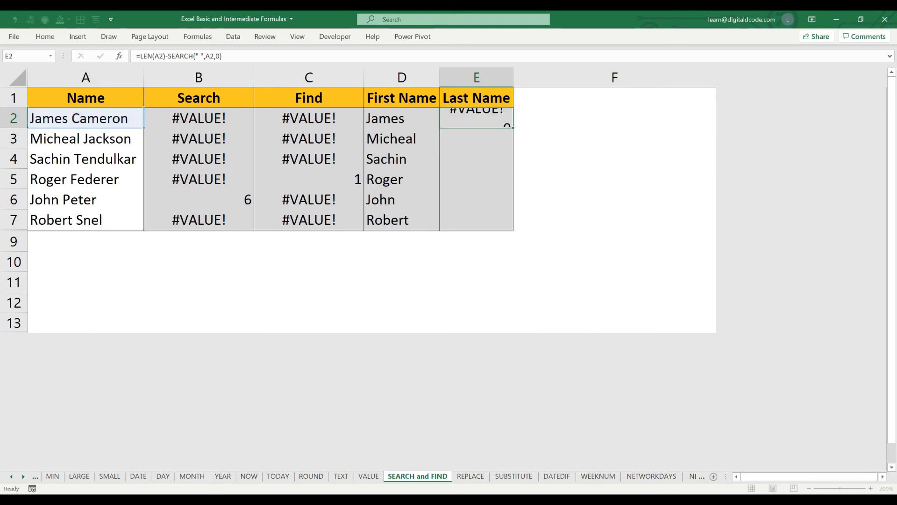
- Change SEARCH's start number in E2 to 1, making the formula =LEN(A2)-SEARCH(" ",A2,1)
{"action": "key", "text": "Up"}
{"action": "key", "text": "F2"}
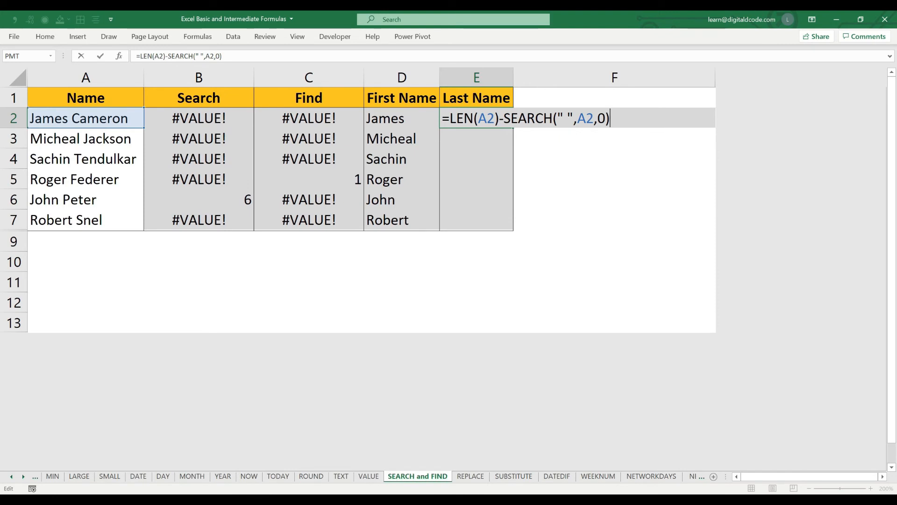
{"action": "key", "text": "Left"}
{"action": "key", "text": "BackSpace"}
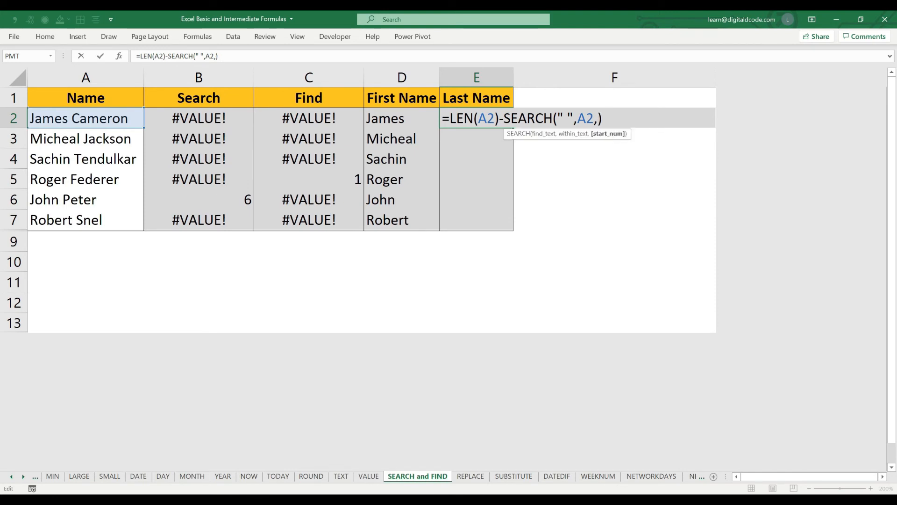
{"action": "type", "text": "1"}
{"action": "key", "text": "Return"}
- Copy E2's LEN minus SEARCH formula down into E3 and E4
{"action": "key", "text": "Up"}
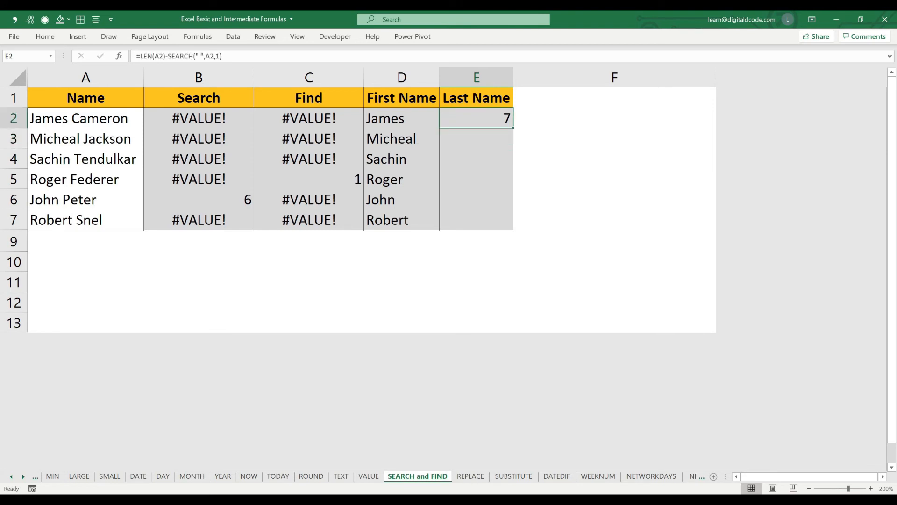
{"action": "key", "text": "ctrl+c"}
{"action": "key", "text": "Down"}
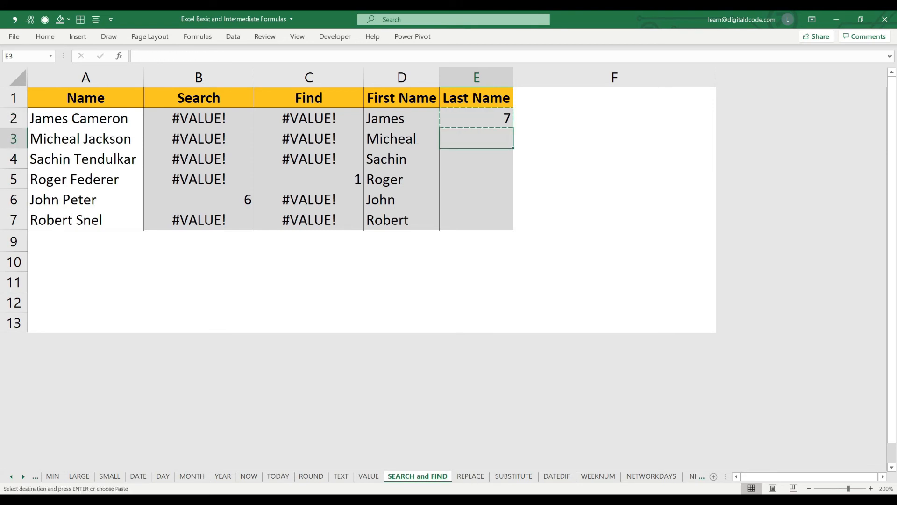
{"action": "key", "text": "ctrl+v"}
{"action": "key", "text": "ctrl+c"}
{"action": "key", "text": "Down"}
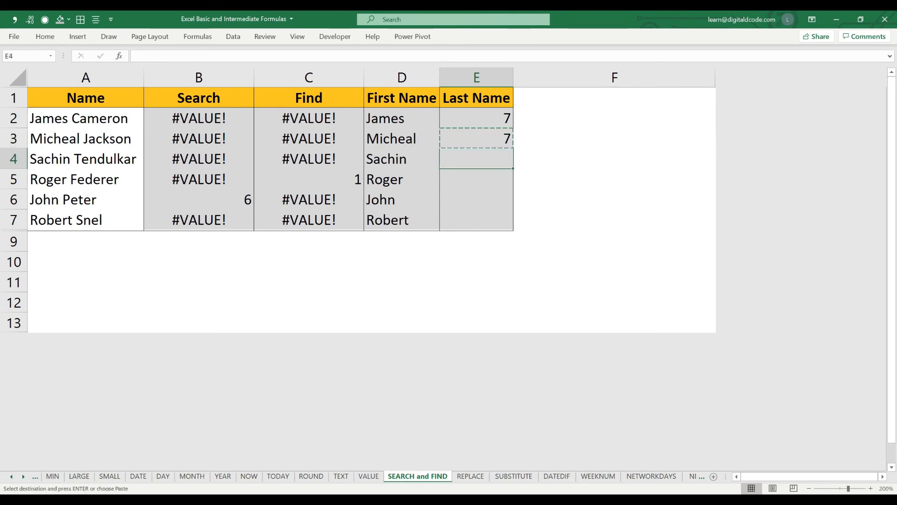
{"action": "key", "text": "Return"}
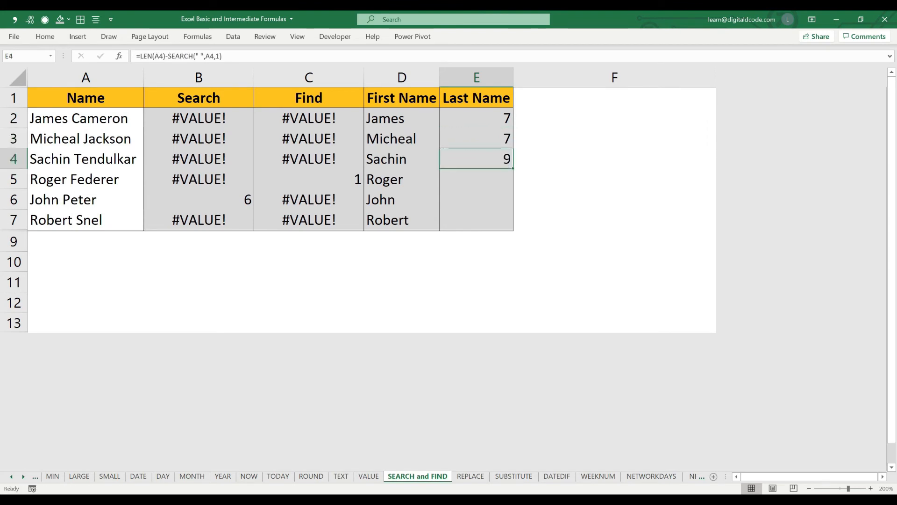
- Count the last name's characters in A4 one by one back to the space, leaving the cell's text unedited
{"action": "key", "text": "ctrl+Left"}
{"action": "key", "text": "F2"}
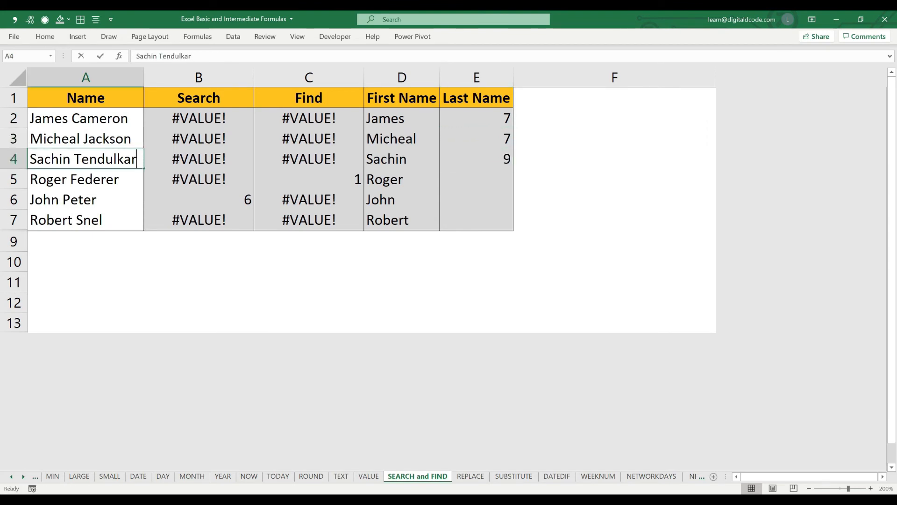
{"action": "key", "text": "Left"}
{"action": "key", "text": "Left"}
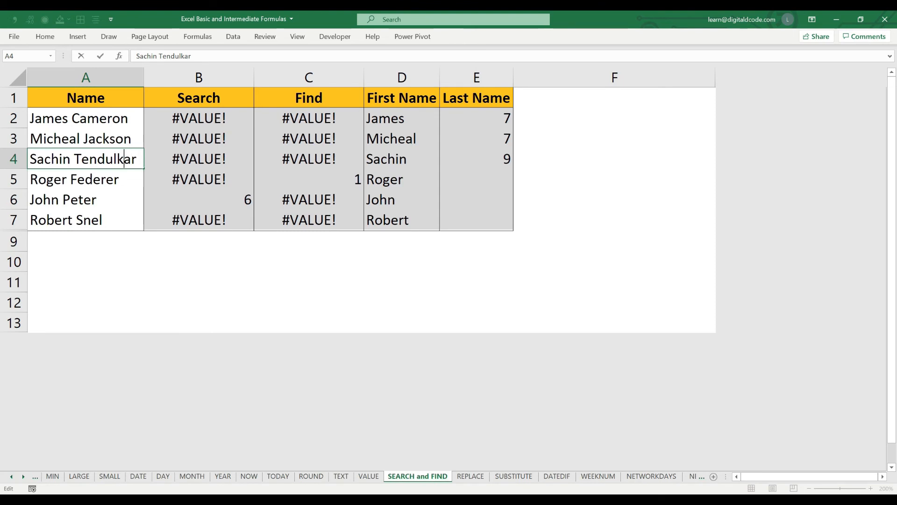
{"action": "key", "text": "Left"}
{"action": "key", "text": "Left"}
{"action": "key", "text": "Left"}
{"action": "key", "text": "Left"}
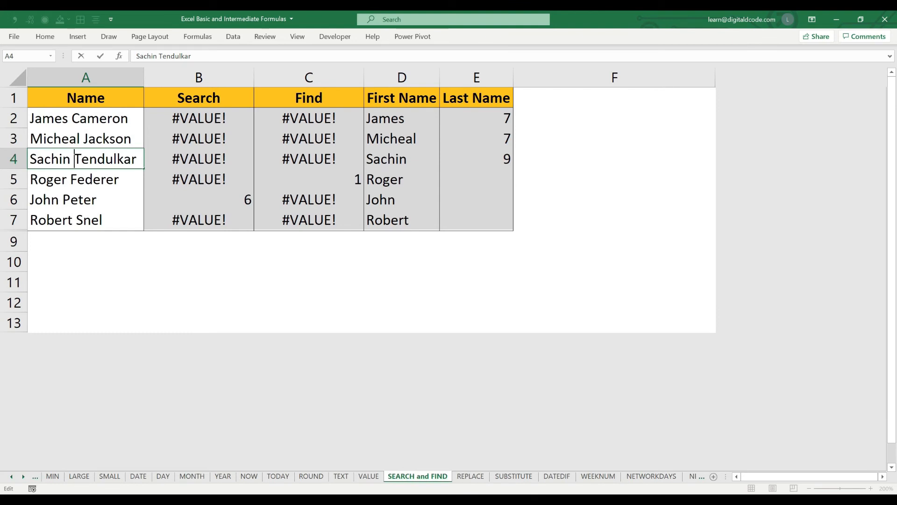
{"action": "key", "text": "Escape"}
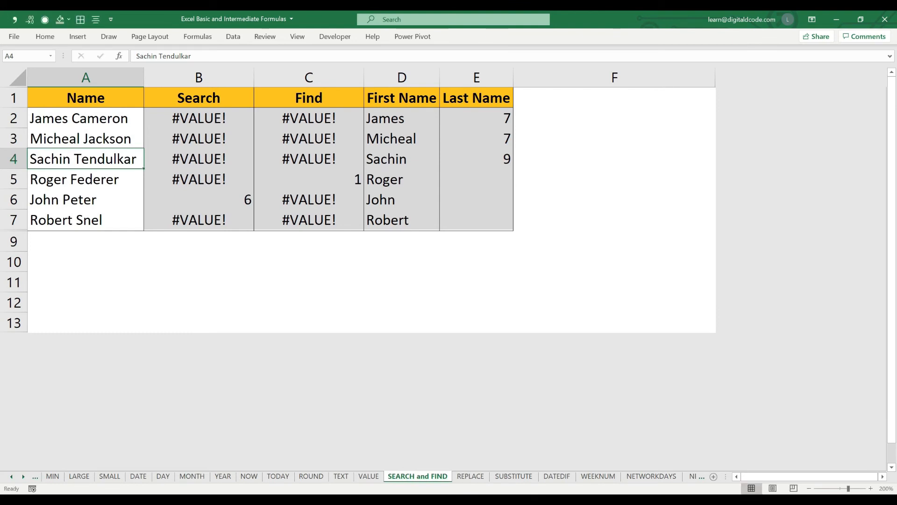
- Inspect the LEN minus SEARCH formula in E4 and its references to A4
{"action": "key", "text": "Right"}
{"action": "key", "text": "Right"}
{"action": "key", "text": "Right"}
{"action": "key", "text": "Right"}
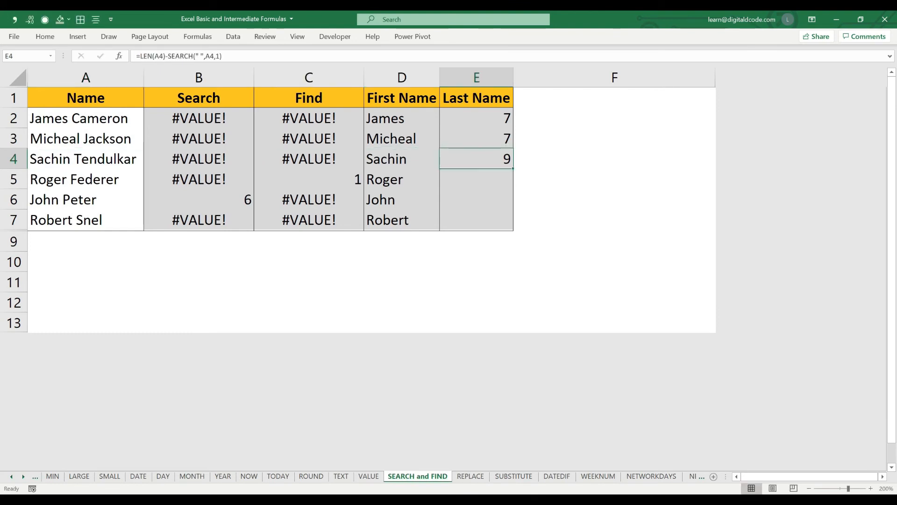
{"action": "key", "text": "F2"}
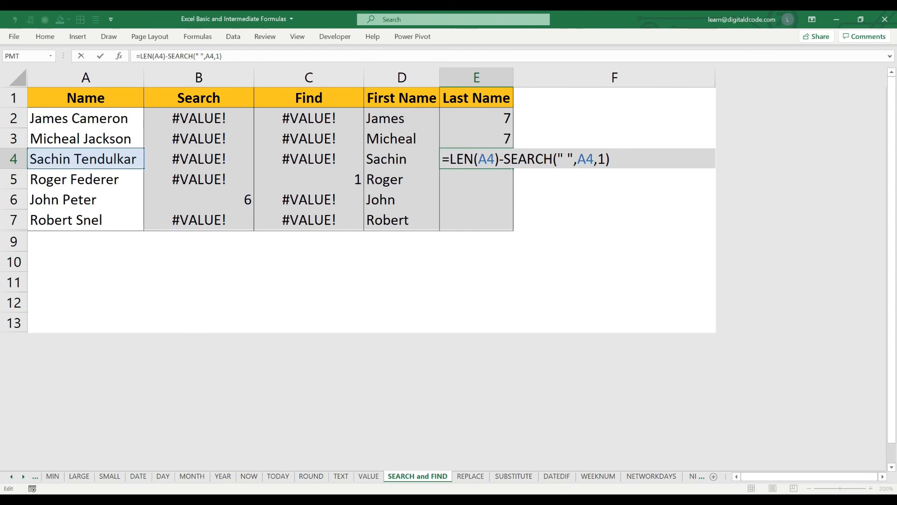
{"action": "key", "text": "ctrl+Return"}
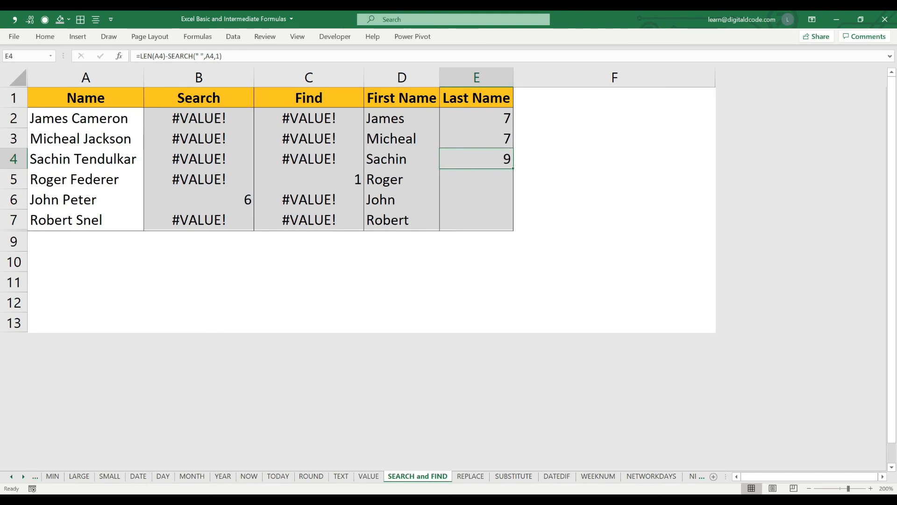
- Copy the -SEARCH(" ",A4,1) part of E4's formula and enter it separately in F4 as =-SEARCH(" ",A4,1)
{"action": "key", "text": "F2"}
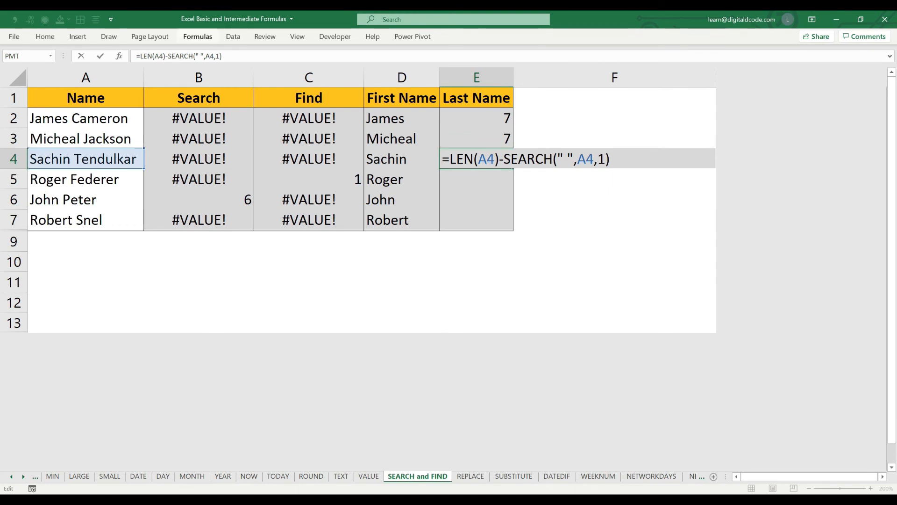
{"action": "left_click_drag", "start_coordinate": [223, 57], "coordinate": [168, 56]}
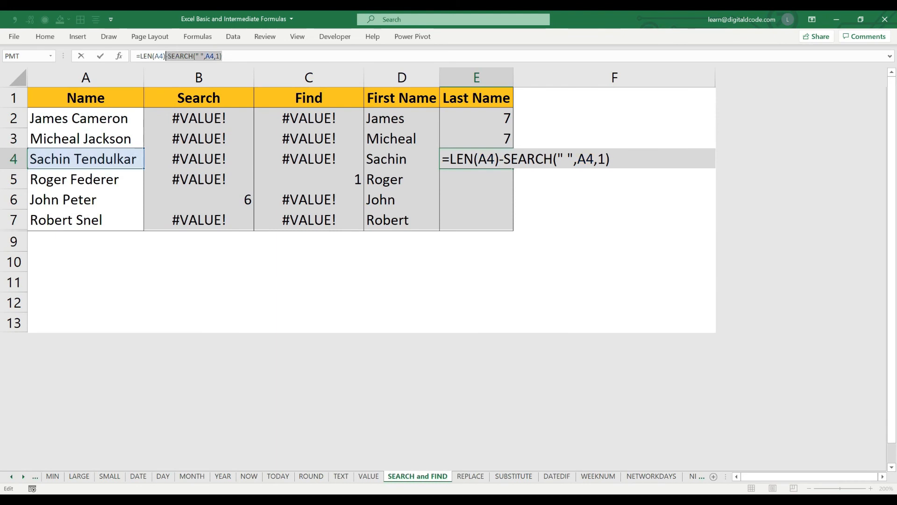
{"action": "key", "text": "ctrl+Return"}
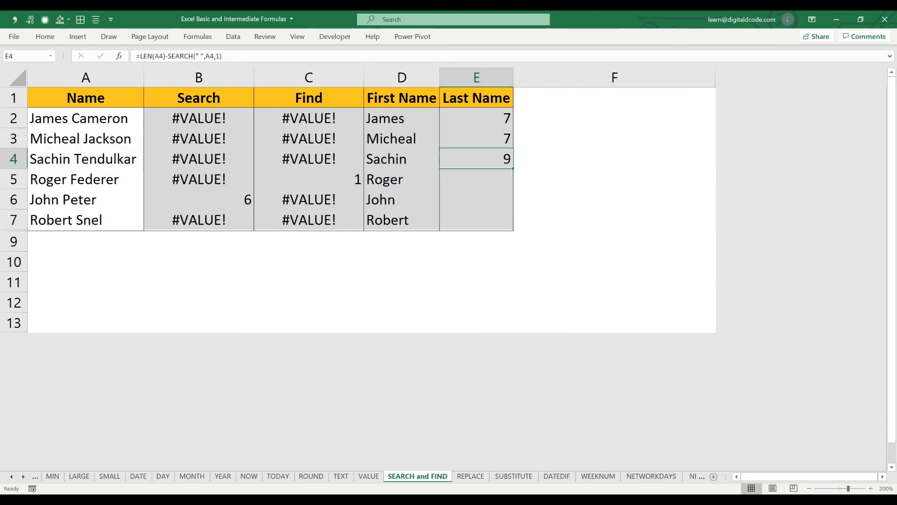
{"action": "key", "text": "Right"}
{"action": "type", "text": "="}
{"action": "key", "text": "ctrl+v"}
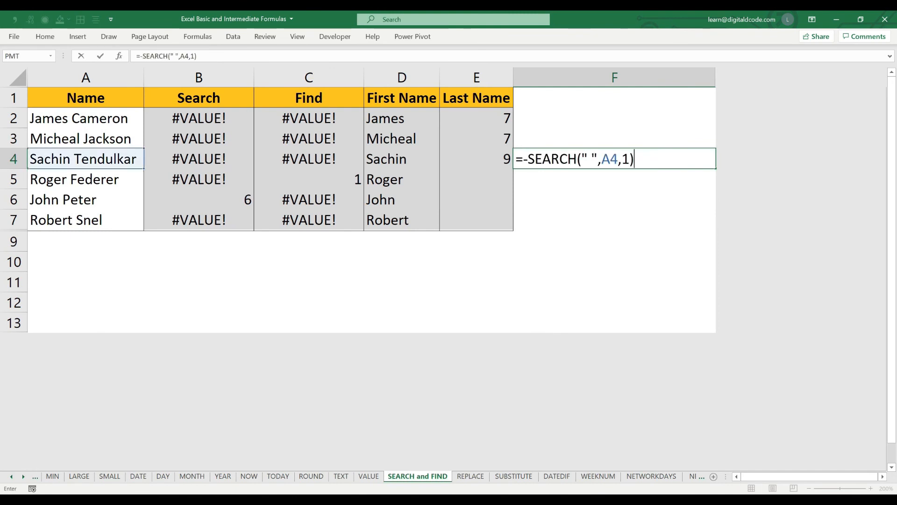
{"action": "key", "text": "Home"}
{"action": "key", "text": "Right"}
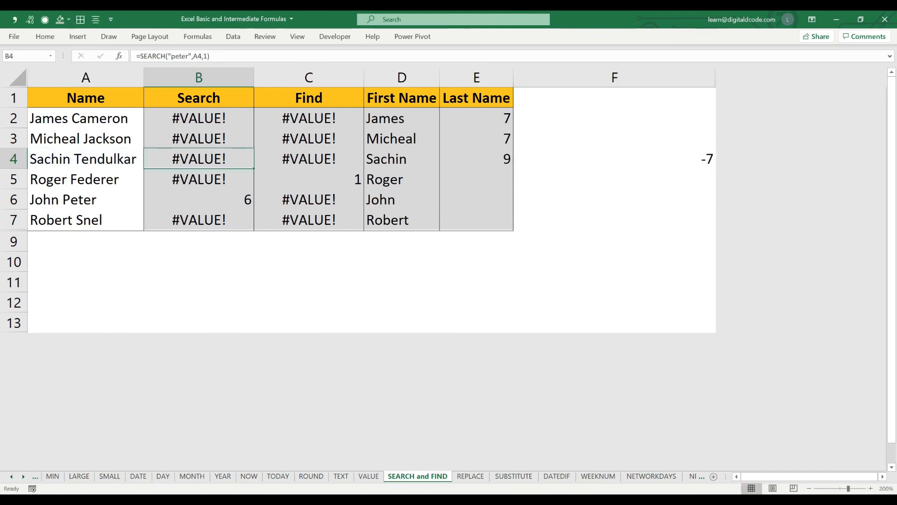
{"action": "key", "text": "Left"}
{"action": "key", "text": "Right"}
{"action": "key", "text": "Right"}
{"action": "key", "text": "Right"}
{"action": "key", "text": "Right"}
{"action": "key", "text": "Right"}
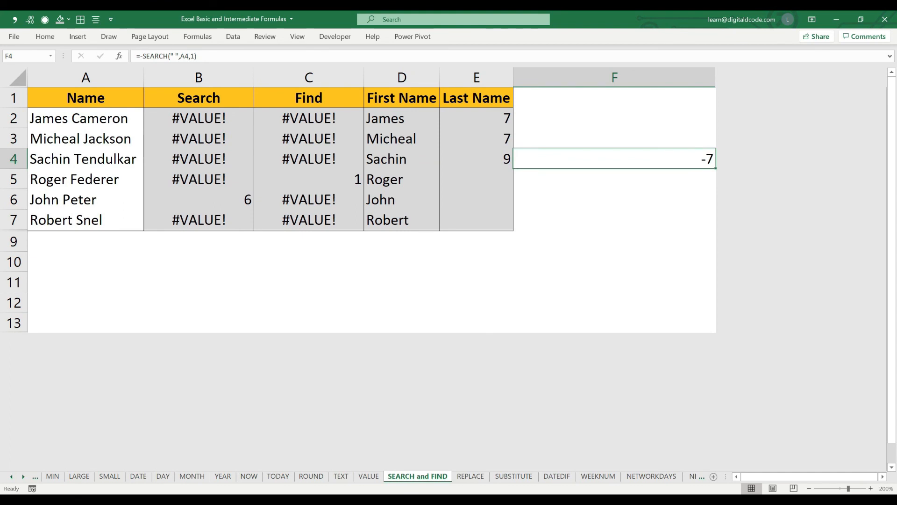
- Insert the RIGHT function with its opening bracket ahead of LEN in E2's formula
{"action": "key", "text": "Left"}
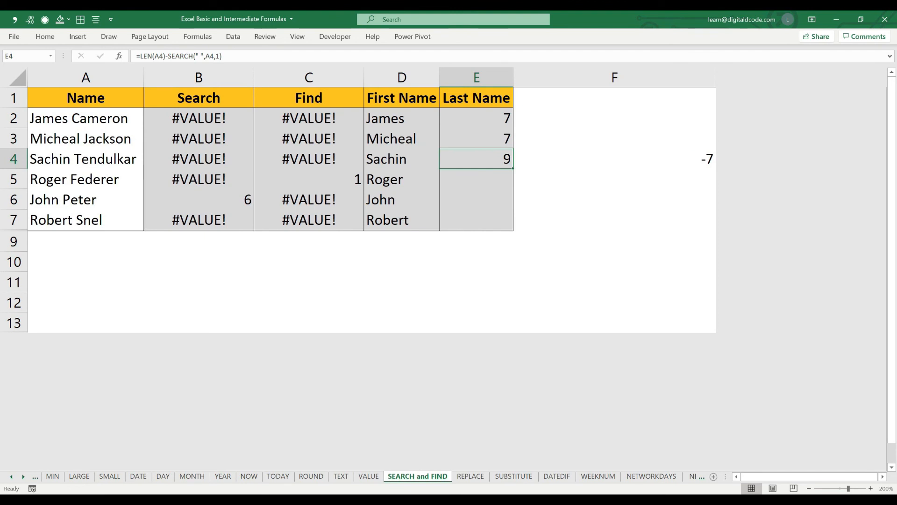
{"action": "key", "text": "Up"}
{"action": "key", "text": "Up"}
{"action": "key", "text": "F2"}
{"action": "key", "text": "Home"}
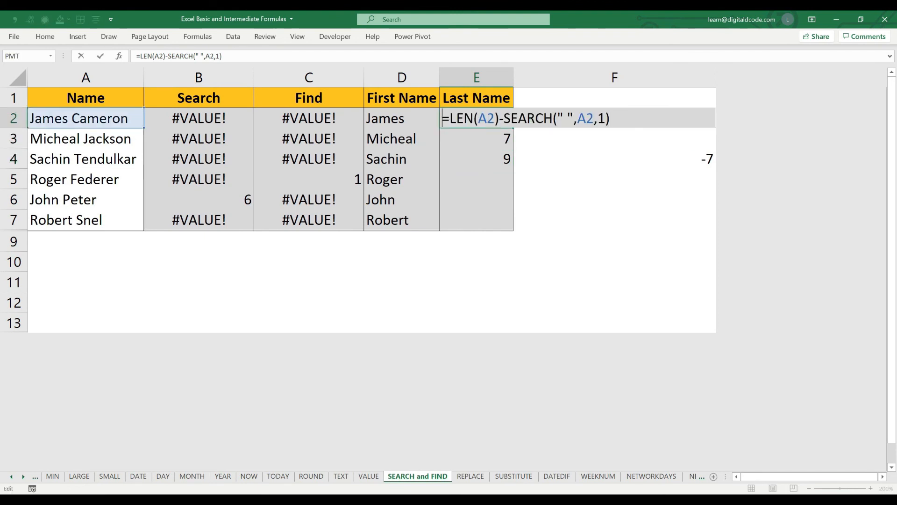
{"action": "key", "text": "Right"}
{"action": "type", "text": "RIGHT("}
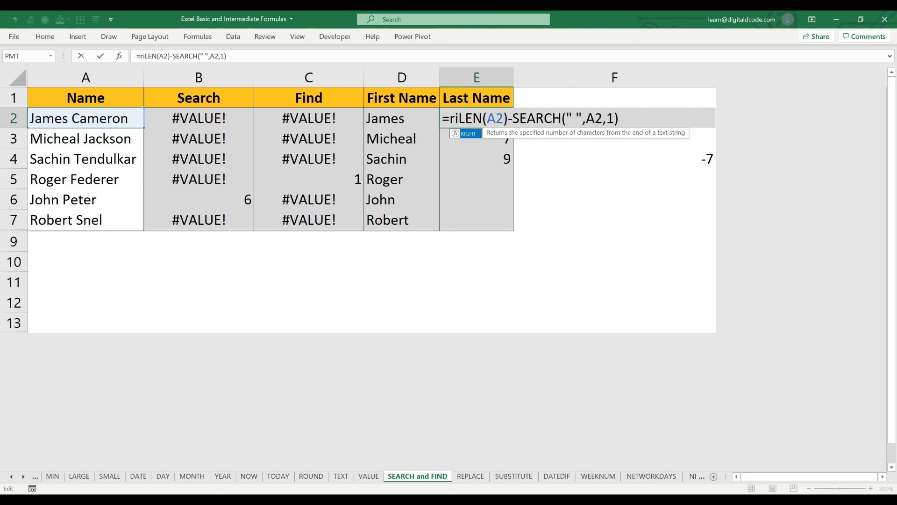
- Add A2 as RIGHT's text argument and close the bracket, completing =RIGHT(A2,LEN(A2)-SEARCH(" ",A2,1)) in E2
{"action": "key", "text": "End"}
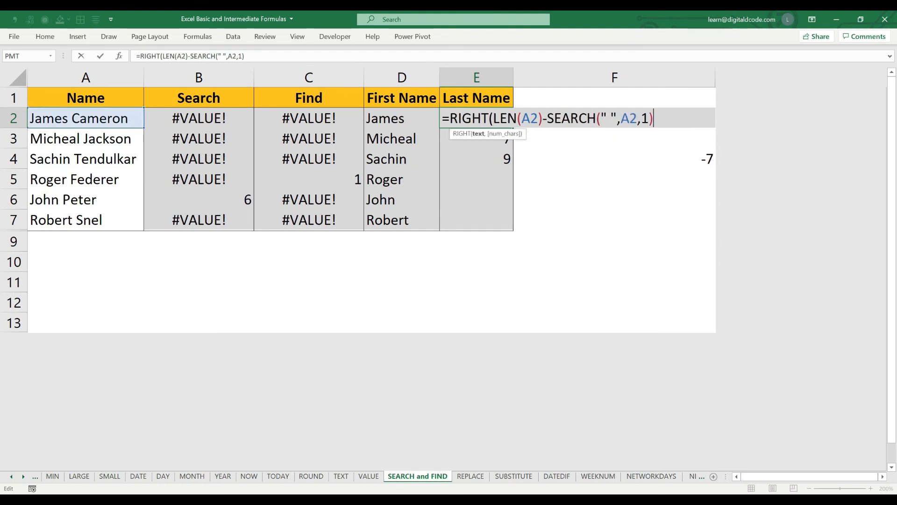
{"action": "left_click", "coordinate": [494, 118]}
{"action": "type", "text": "A2,"}
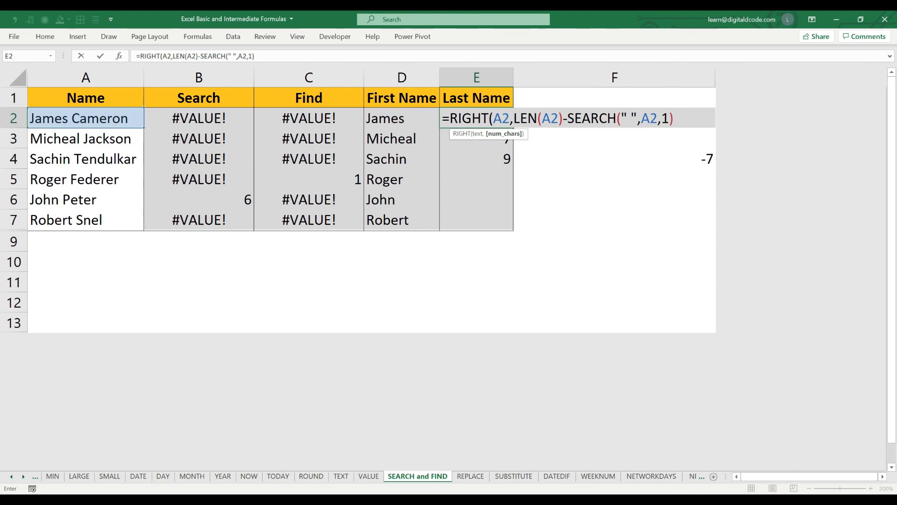
{"action": "left_click", "coordinate": [674, 118]}
{"action": "type", "text": ")"}
{"action": "key", "text": "Return"}
- Copy E2's RIGHT formula down into E3:E7 for the remaining last names
{"action": "key", "text": "Up"}
{"action": "key", "text": "Delete"}
{"action": "key", "text": "ctrl+c"}
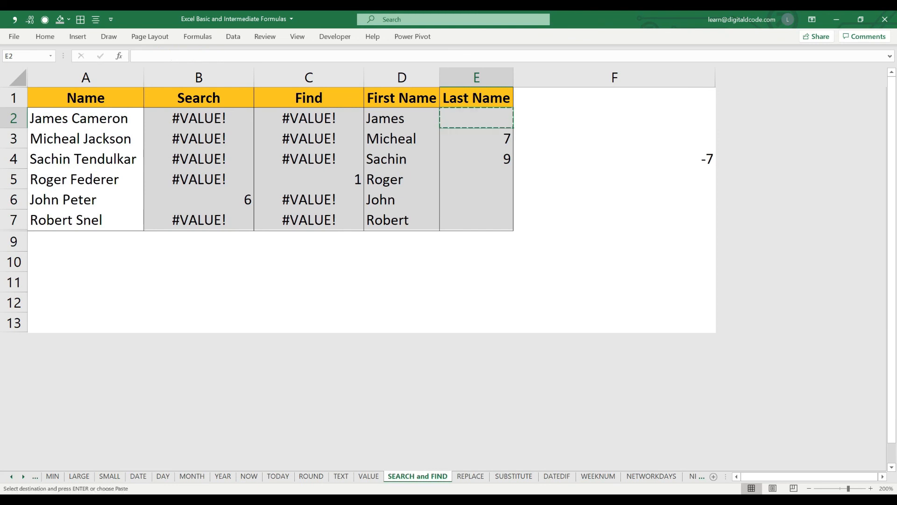
{"action": "key", "text": "shift+Down"}
{"action": "key", "text": "shift+Up"}
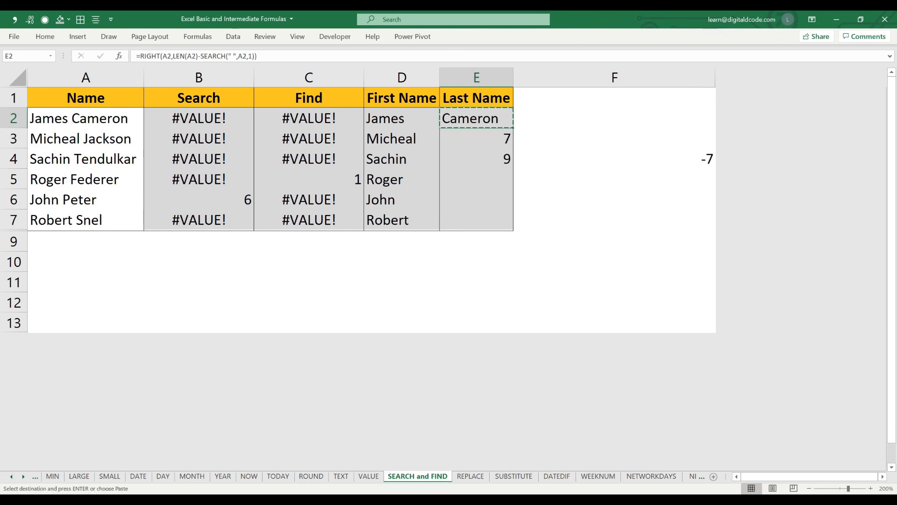
{"action": "key", "text": "Down"}
{"action": "key", "text": "shift+Down"}
{"action": "key", "text": "shift+Down"}
{"action": "key", "text": "shift+Down"}
{"action": "key", "text": "shift+Down"}
{"action": "key", "text": "ctrl+v"}
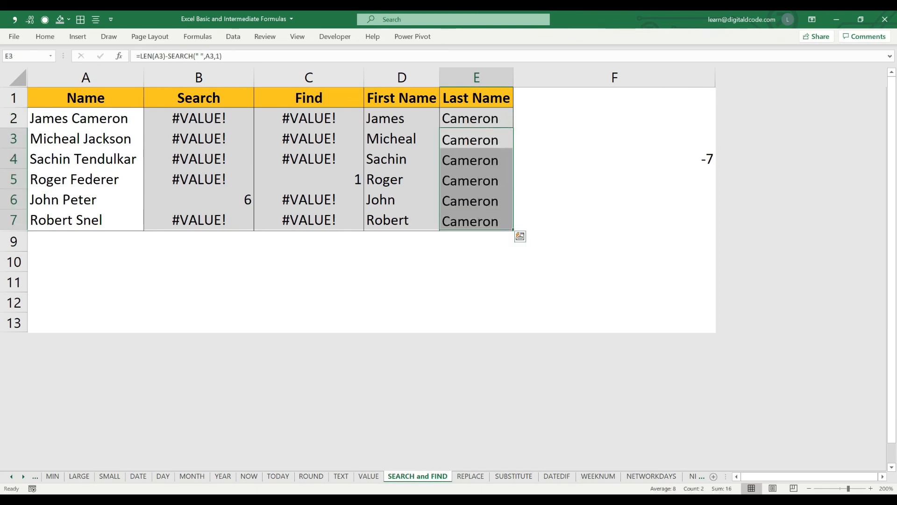